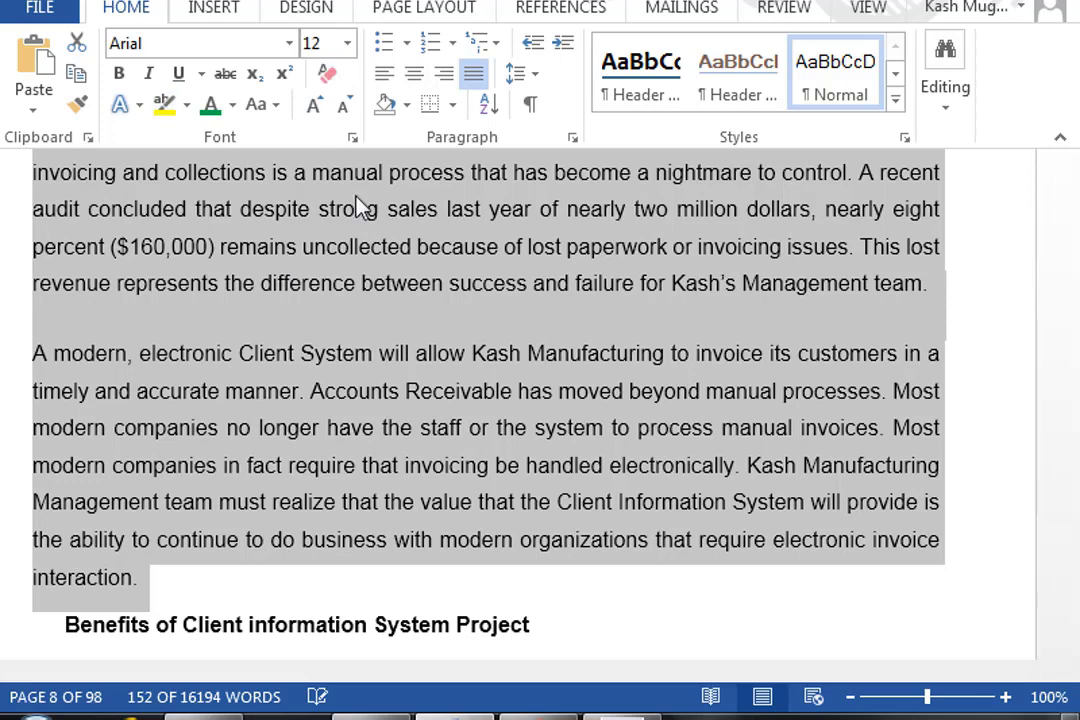
- Try left alignment and right alignment on the two selected paragraphs about Accounts Receivable and the electronic Client System
scroll(255, 398, up, 1)
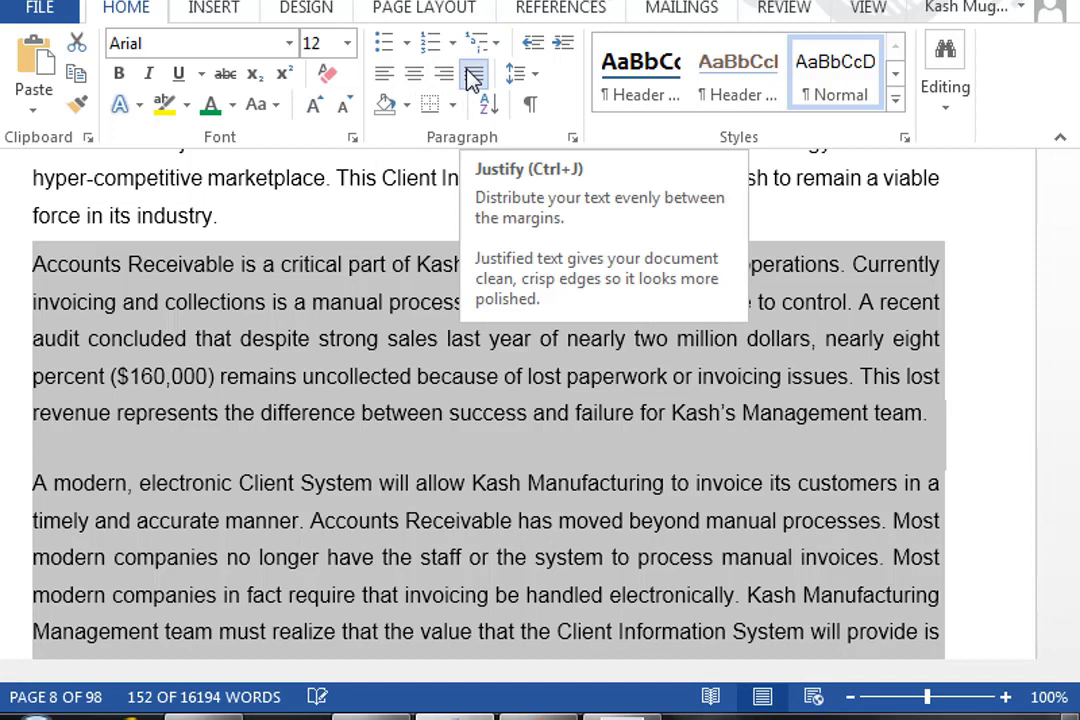
click(386, 80)
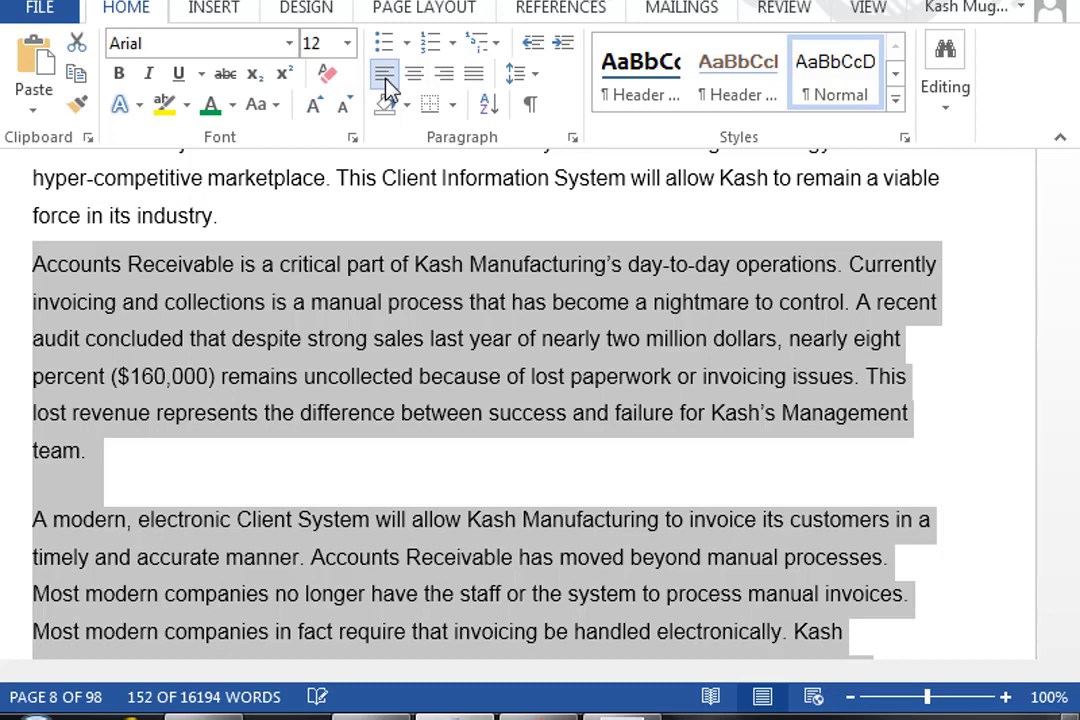
click(444, 74)
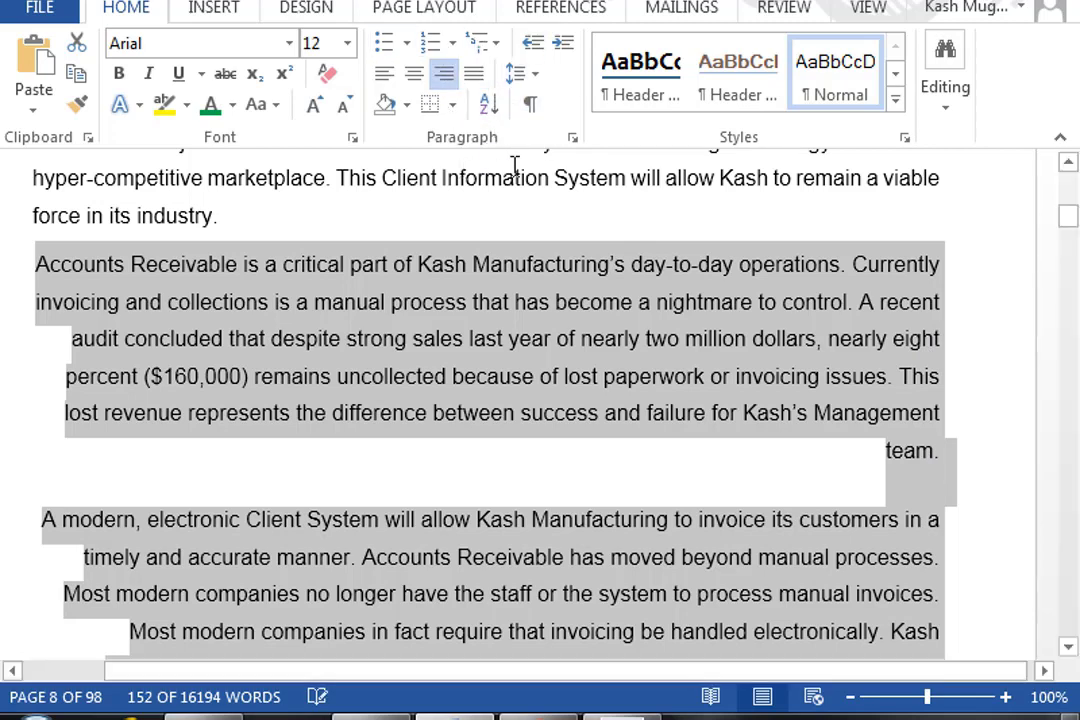
- Review the indent and spacing settings of the two selected paragraphs, and restore their justified alignment
click(573, 139)
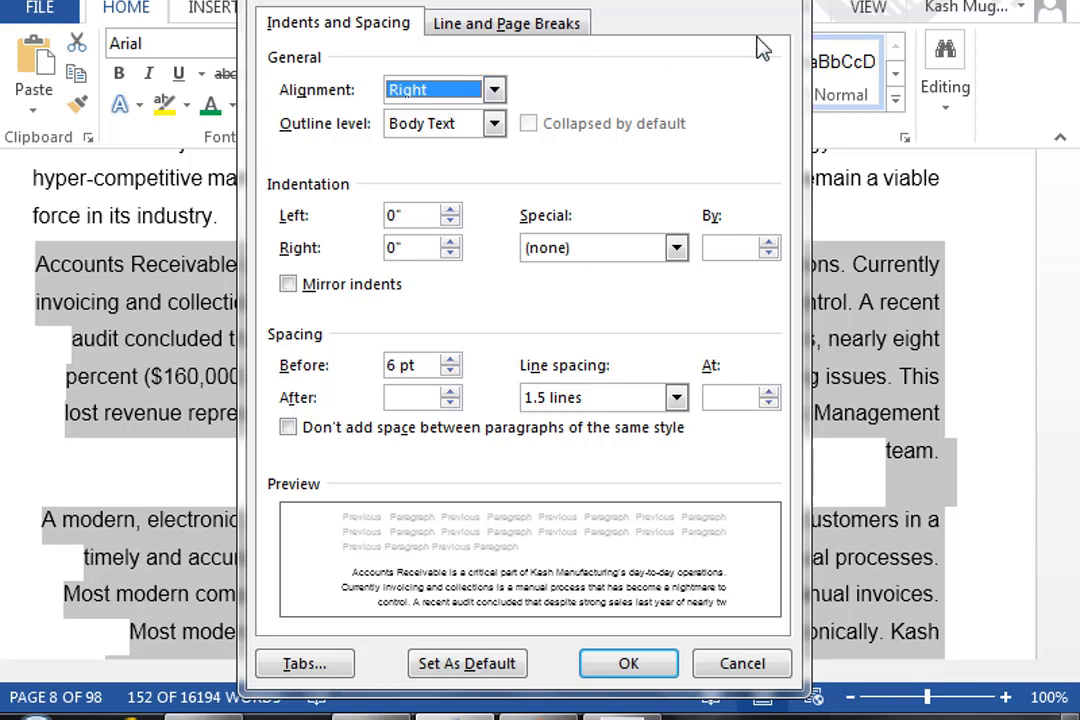
key(Return)
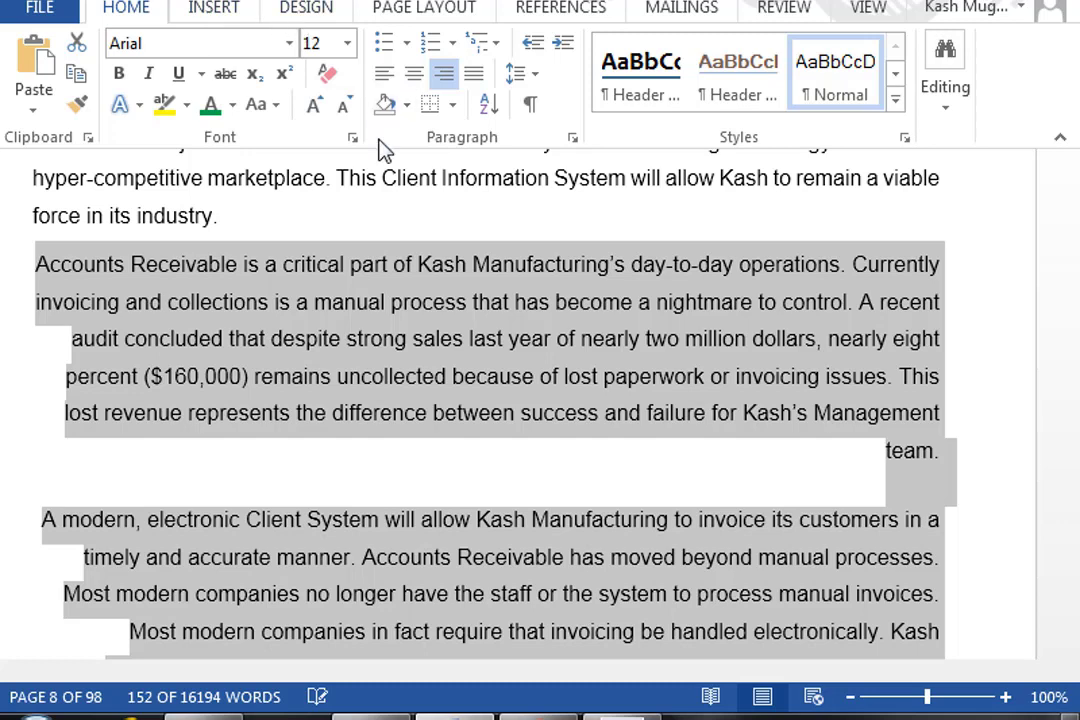
click(482, 77)
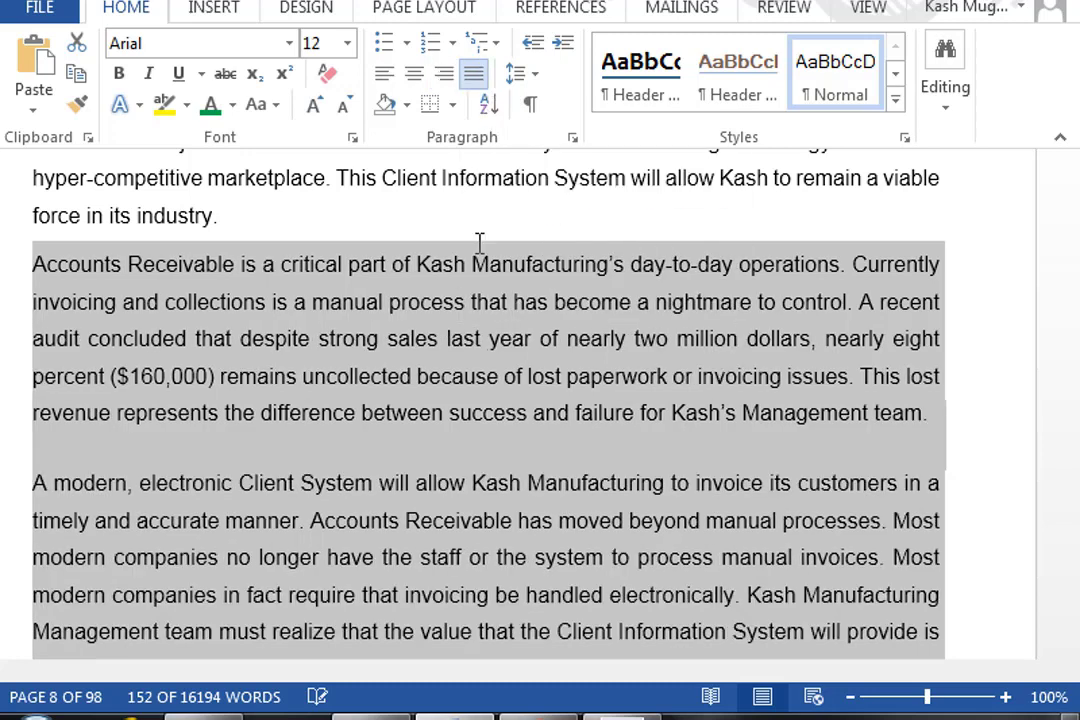
click(488, 338)
- Examine the bulleted list of benefits under the heading "Benefits of Client information System Project"
scroll(536, 418, down, 2)
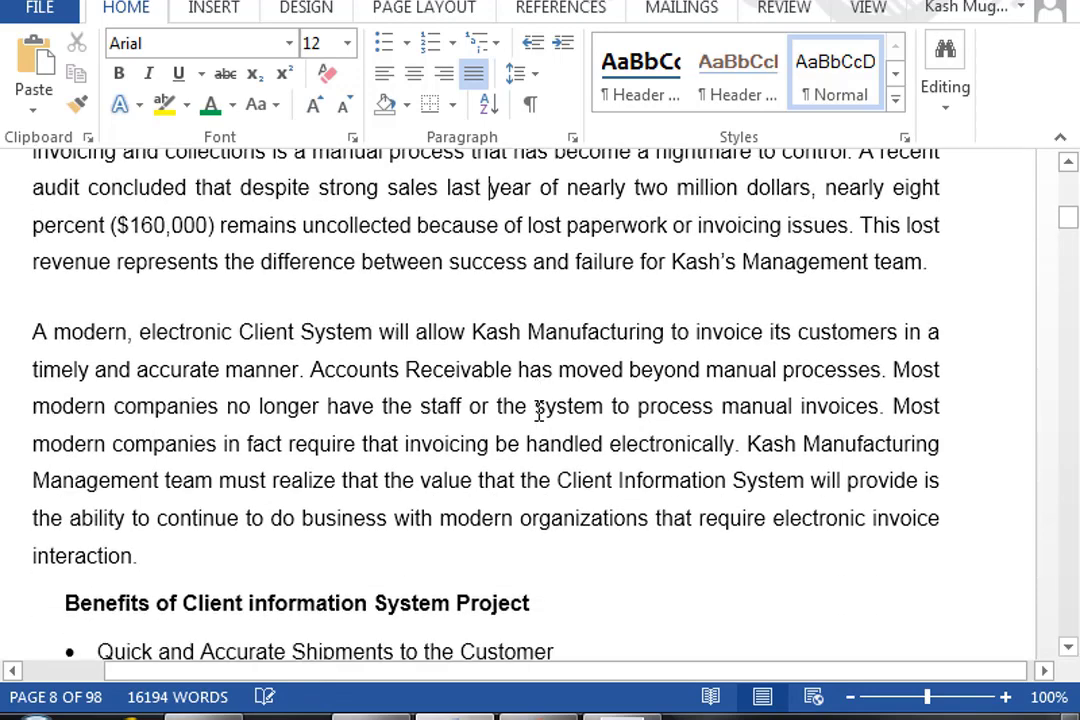
scroll(539, 411, down, 3)
scroll(540, 410, up, 3)
scroll(540, 411, down, 2)
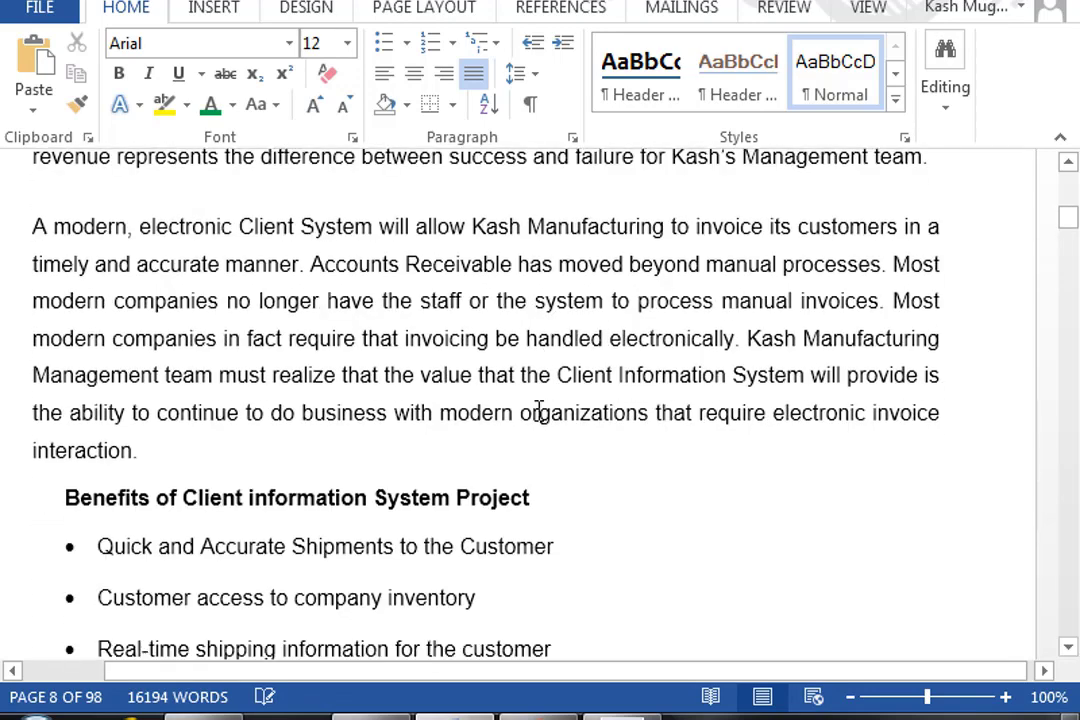
scroll(538, 411, down, 3)
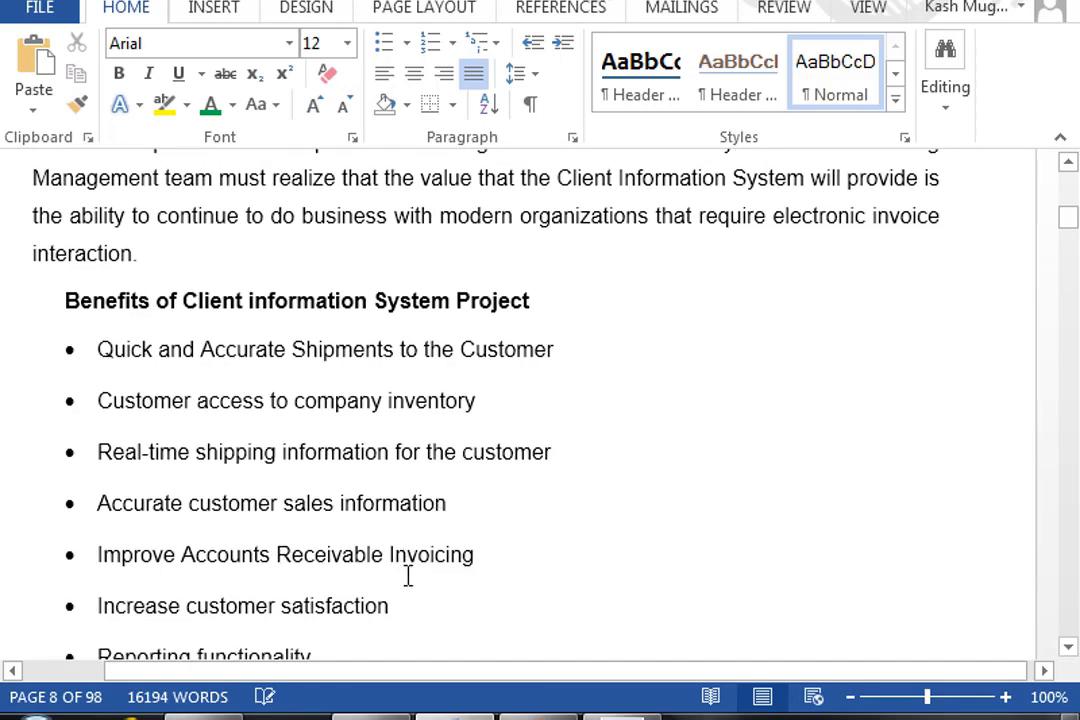
scroll(441, 525, down, 2)
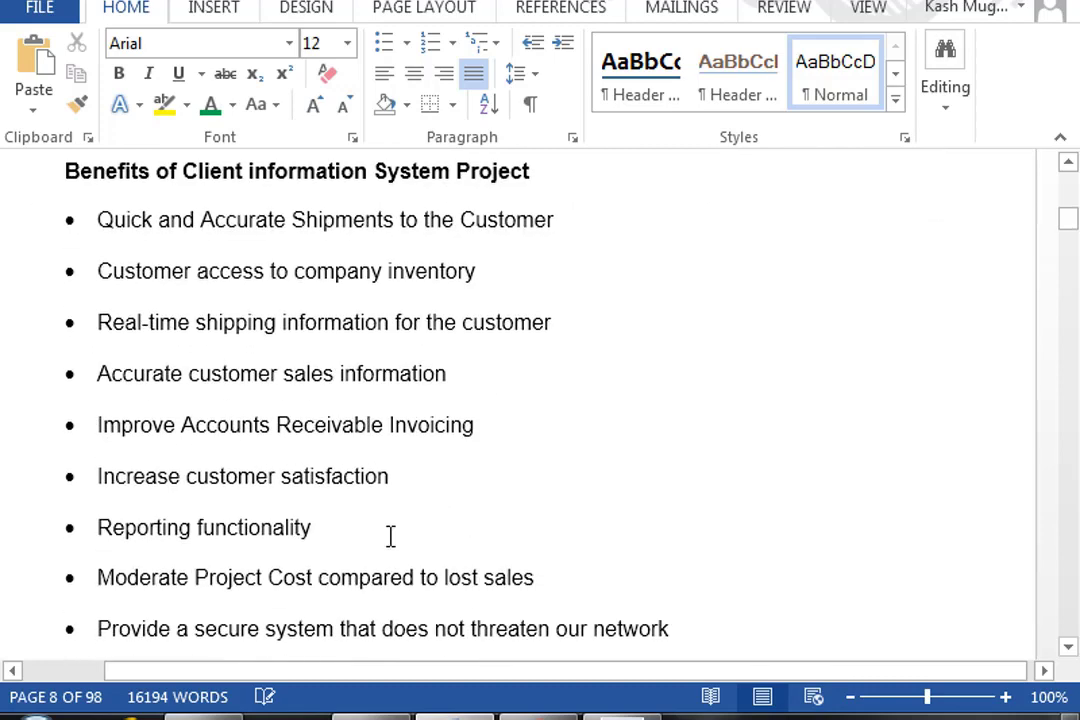
drag(342, 520, 95, 230)
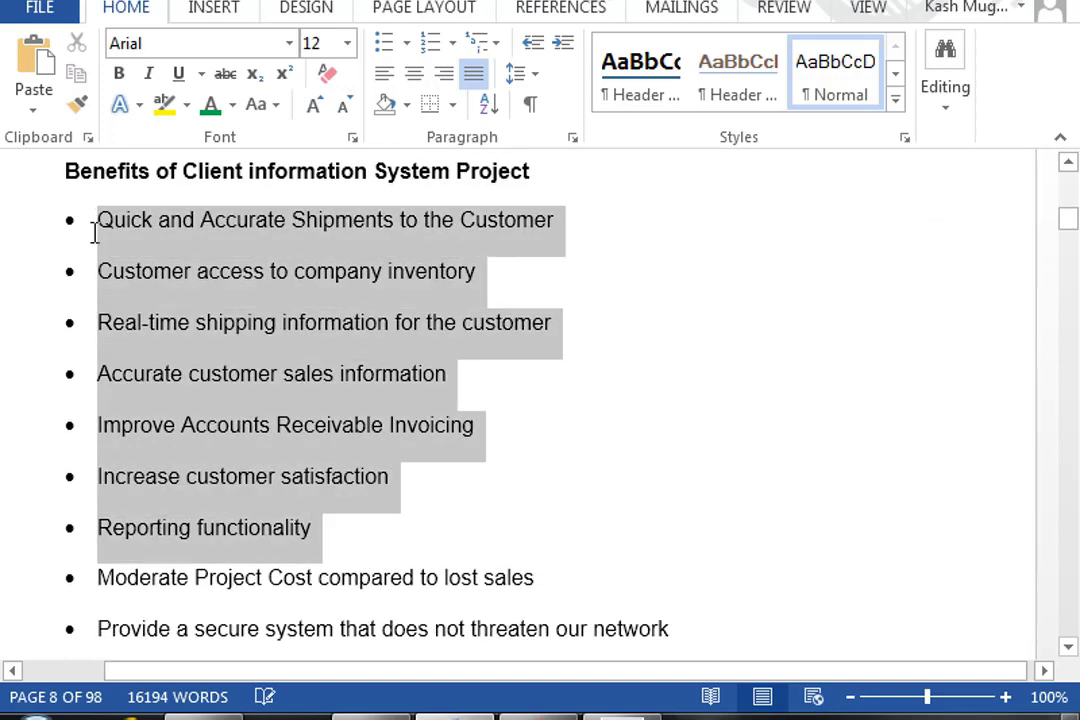
scroll(514, 320, up, 5)
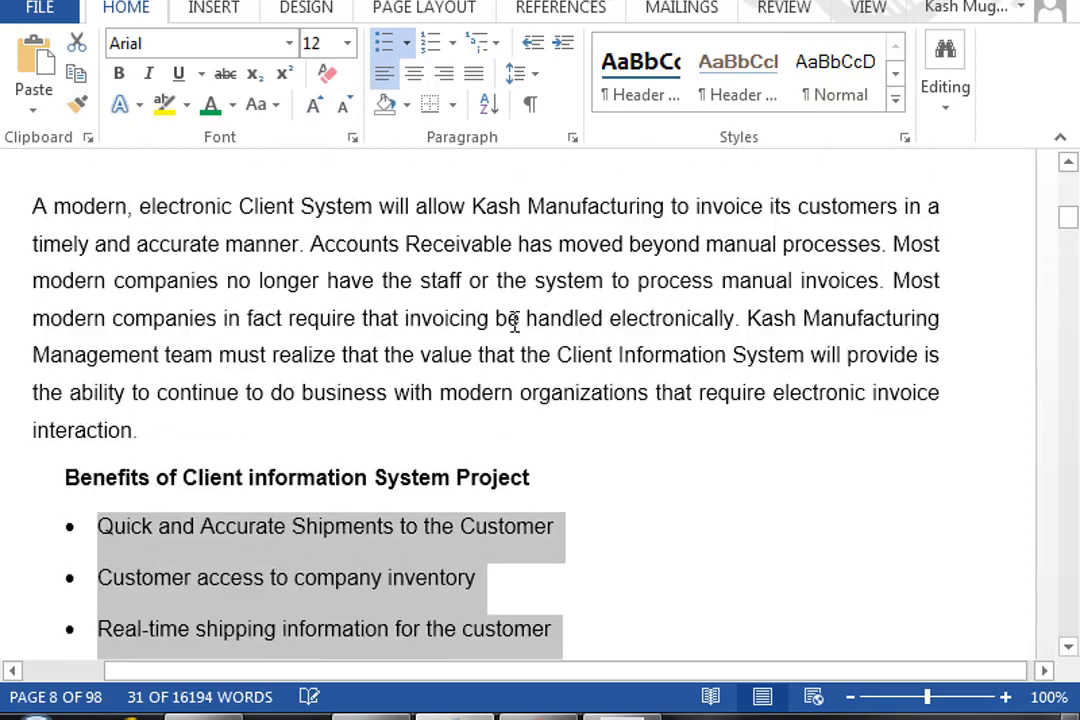
scroll(514, 320, up, 6)
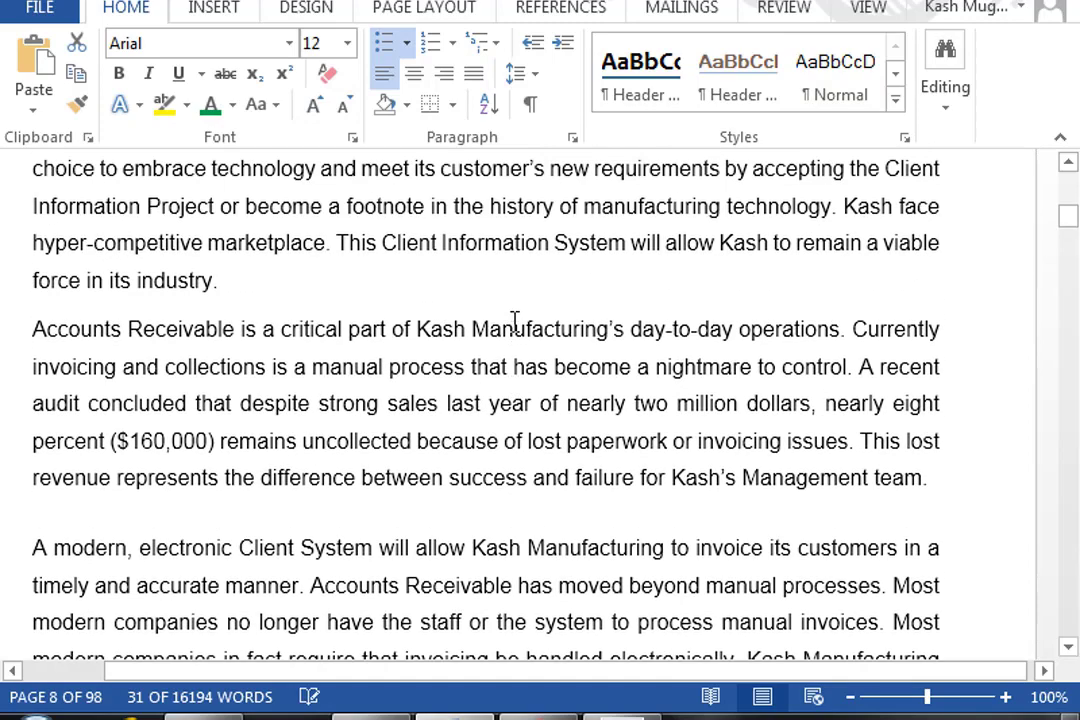
- Try increasing the indent of the whole paragraph starting "Accounts Receivable is a critical part", and undo the change
click(504, 328)
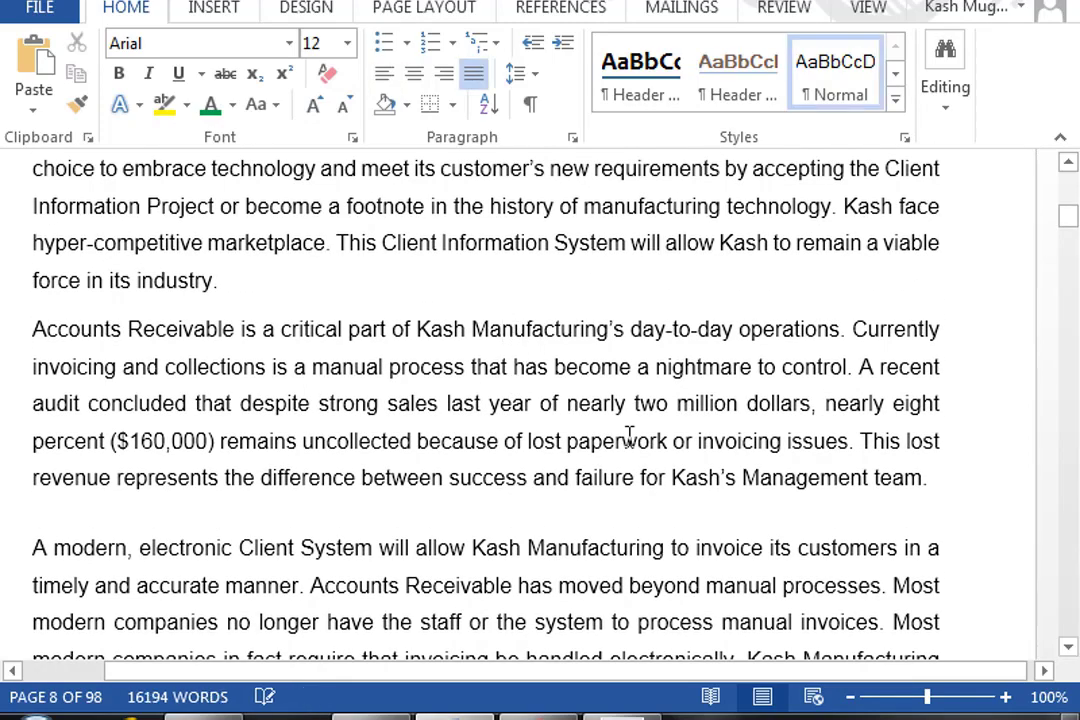
key(Home)
click(565, 60)
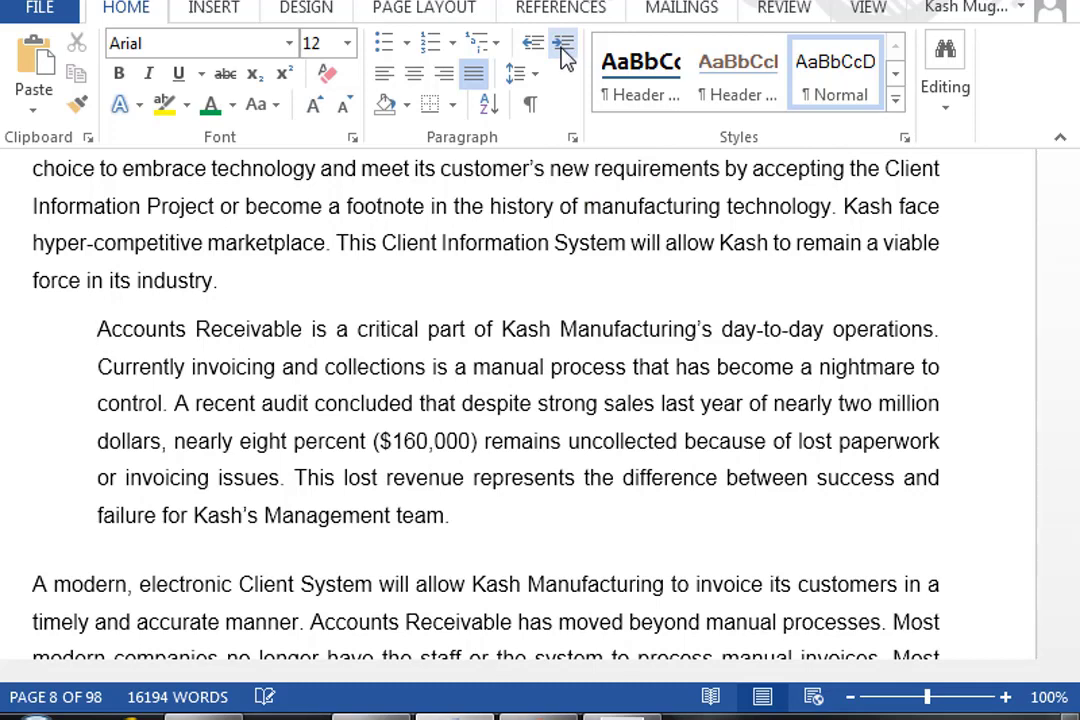
key(ctrl+z)
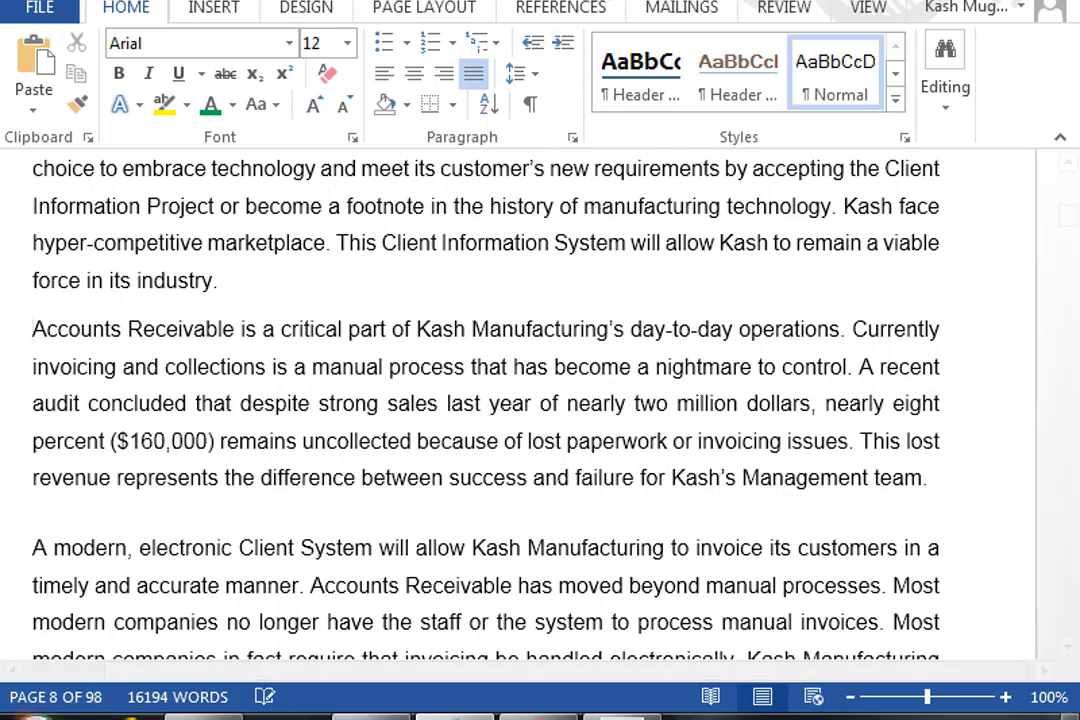
- Indent only the first line of the paragraphs starting "Accounts Receivable is a critical part" and "A modern, electronic Client System"
key(Tab)
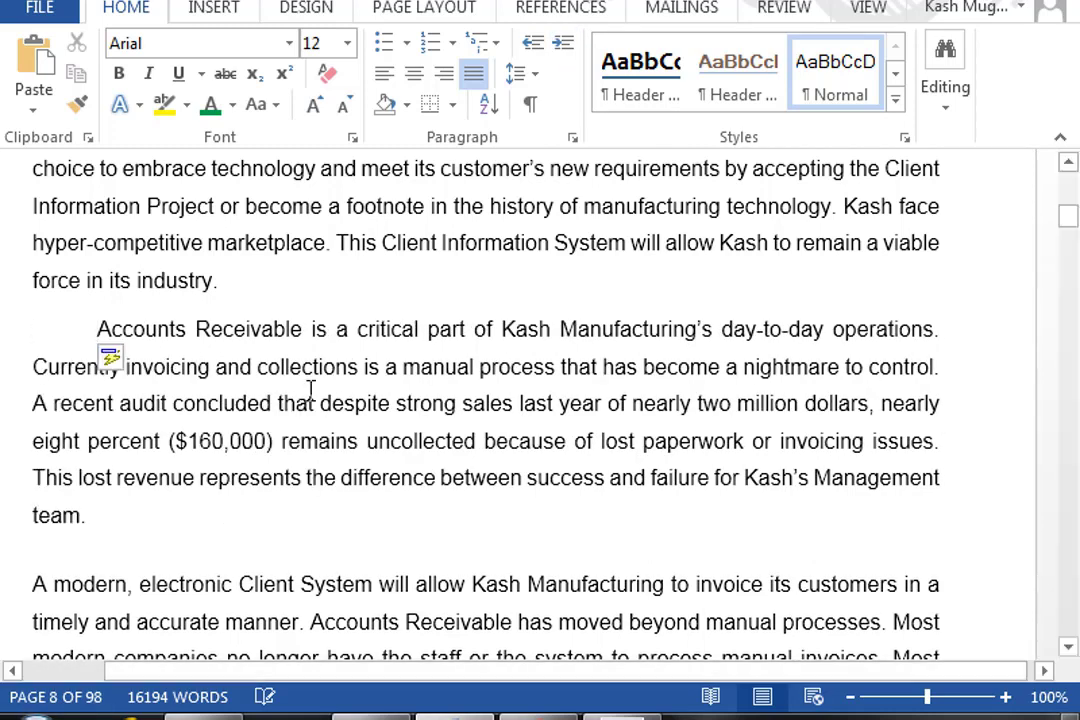
scroll(309, 388, down, 1)
scroll(309, 390, down, 3)
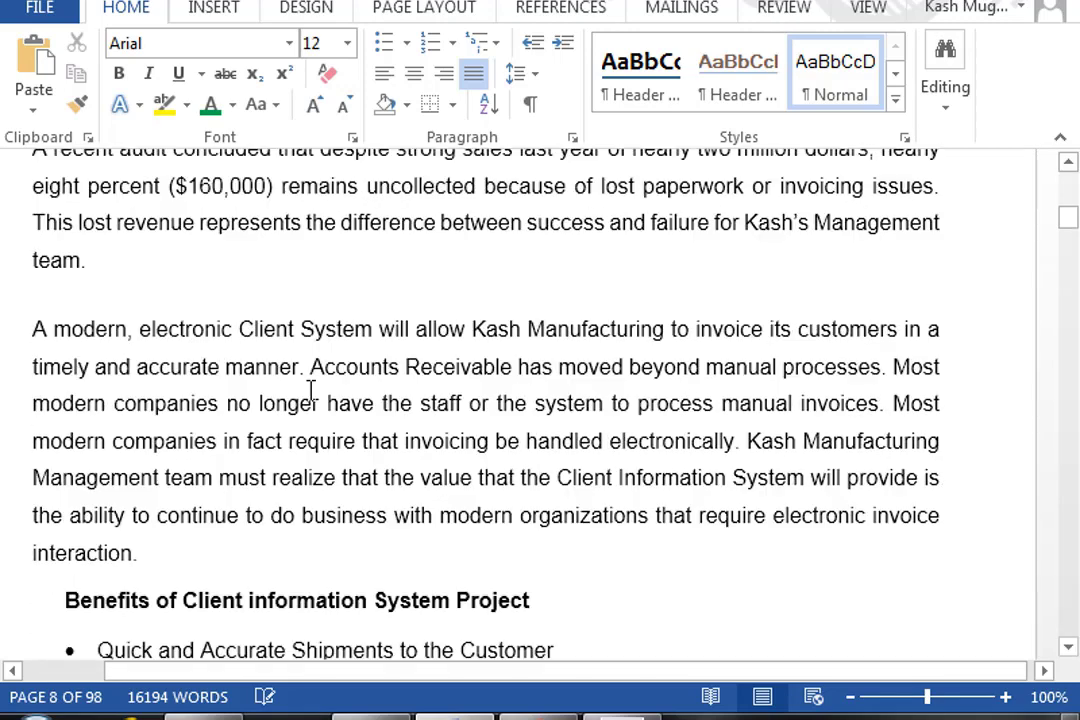
click(315, 325)
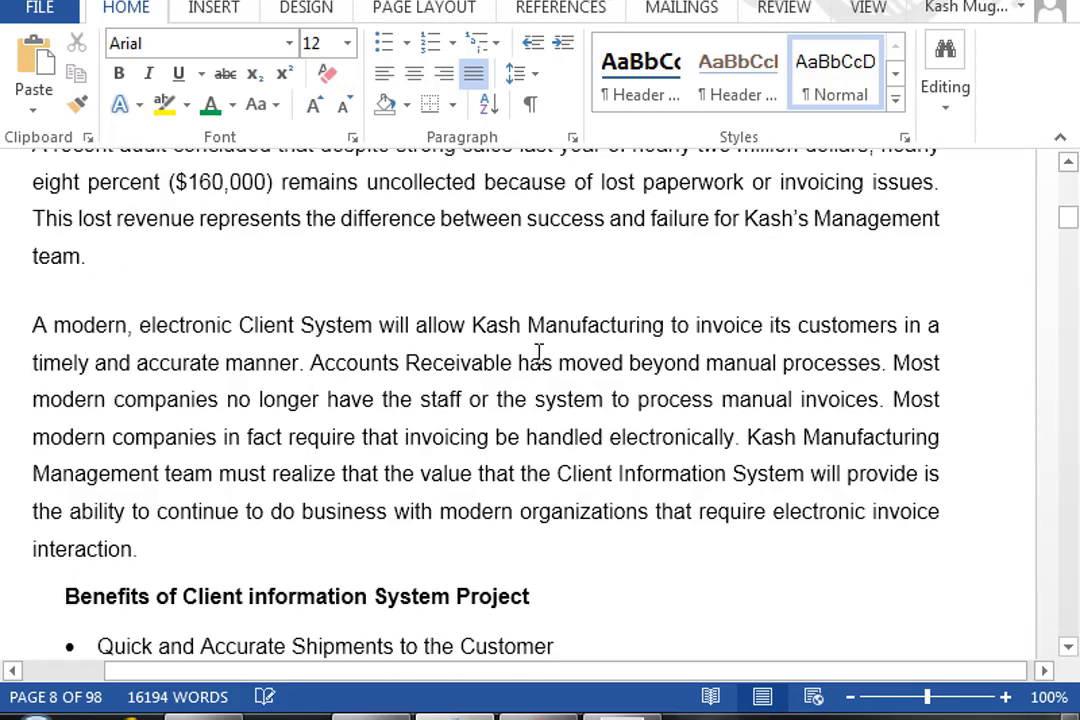
key(Home)
key(Tab)
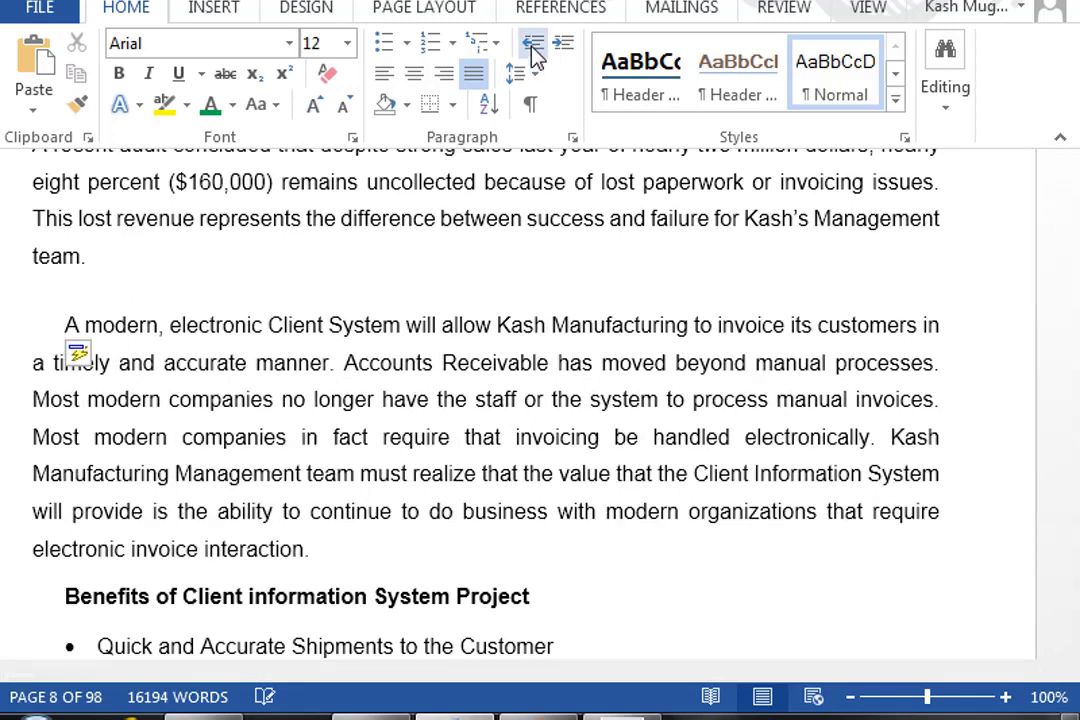
- Try increasing the indent of the whole "A modern, electronic Client System" paragraph, and decrease it back by one level
click(344, 552)
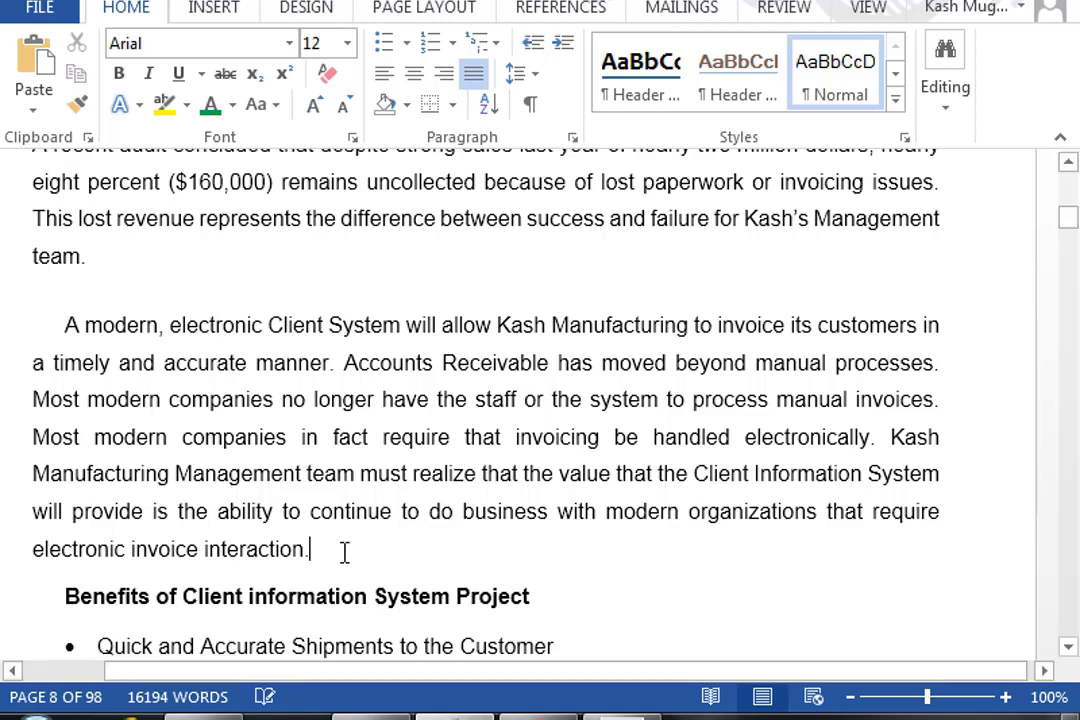
drag(344, 552, 12, 338)
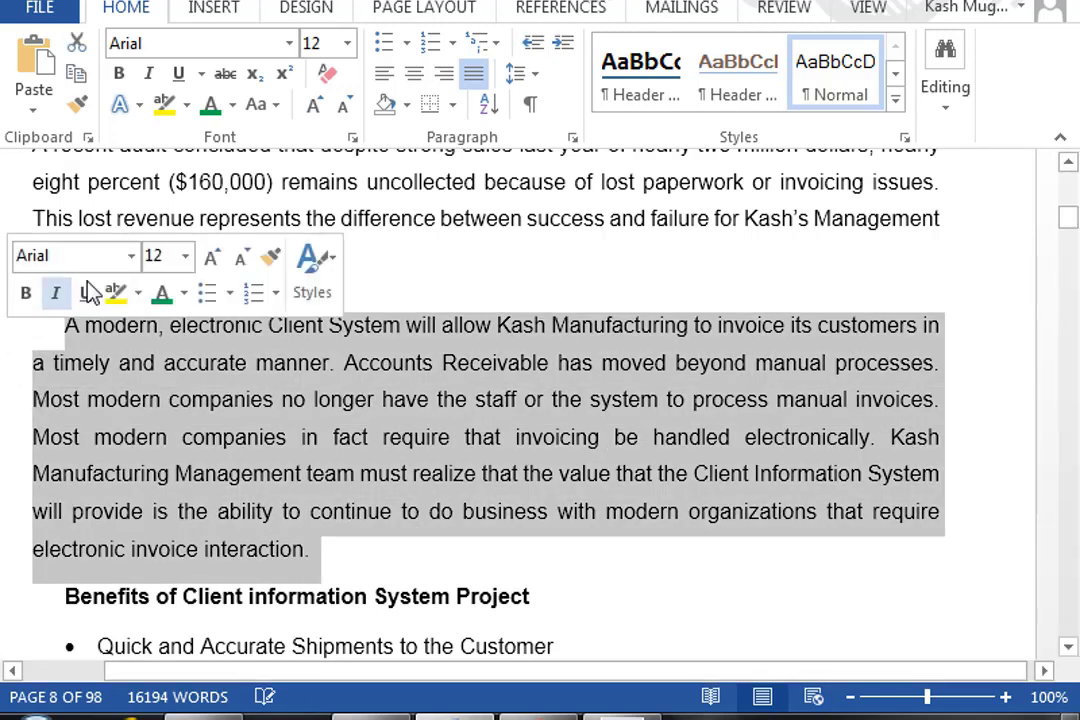
click(563, 44)
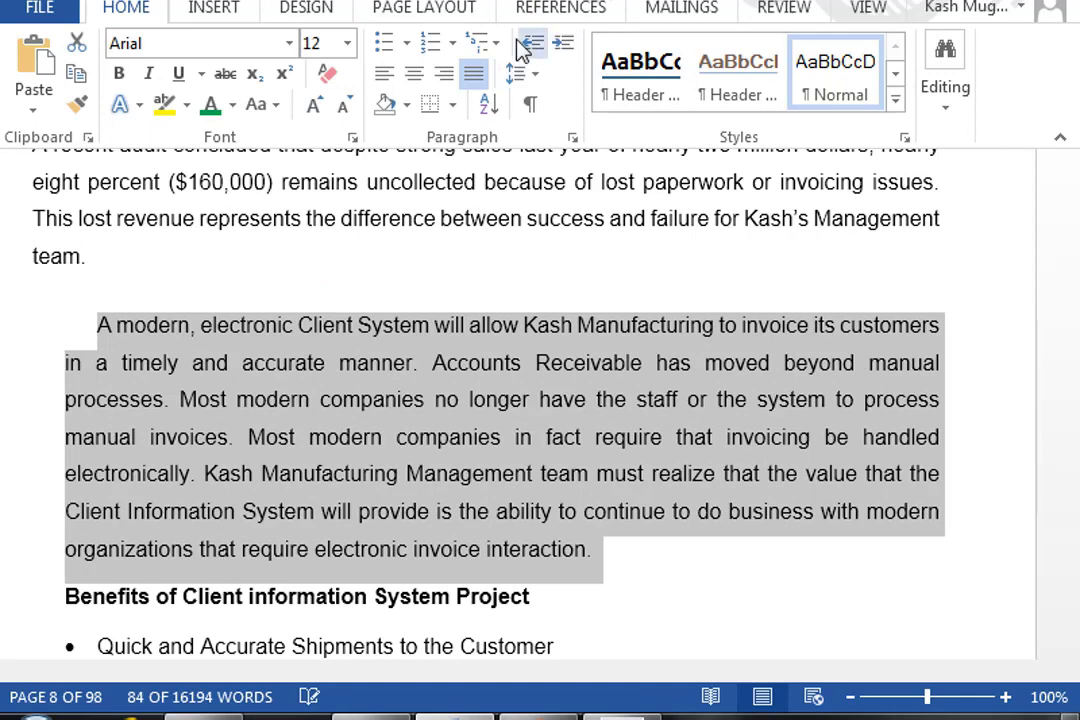
click(528, 46)
click(512, 328)
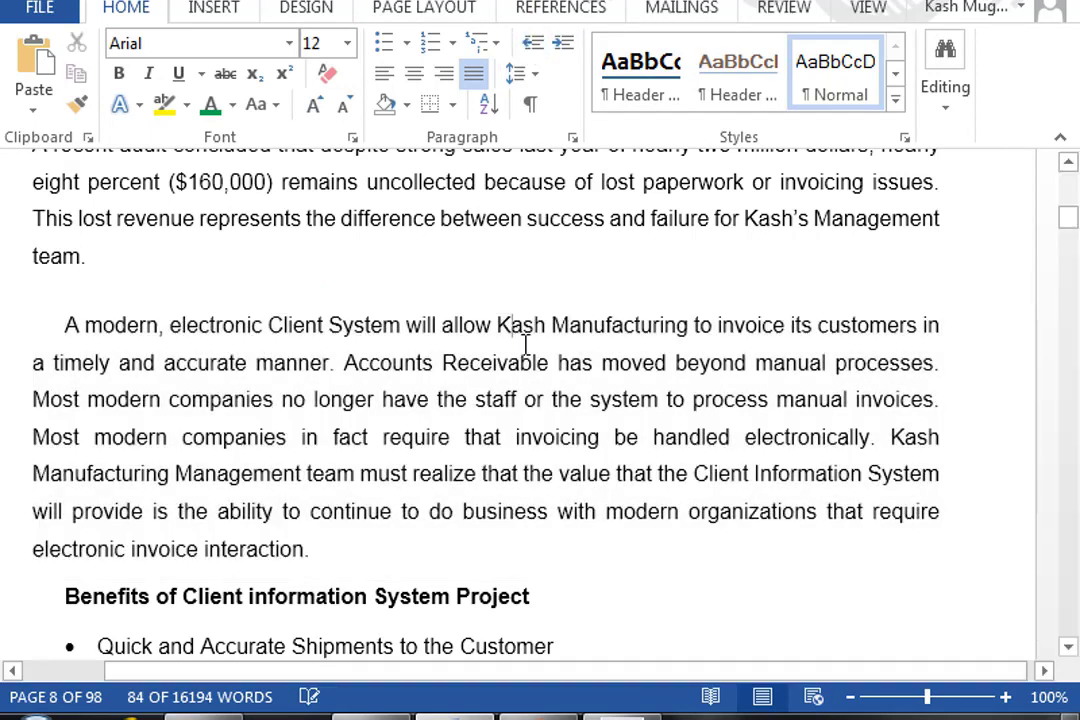
- Try numbering on the first six benefits, from "Quick and Accurate Shipments" to "Increase customer satisfaction", and switch them back to bullets
scroll(538, 407, down, 1)
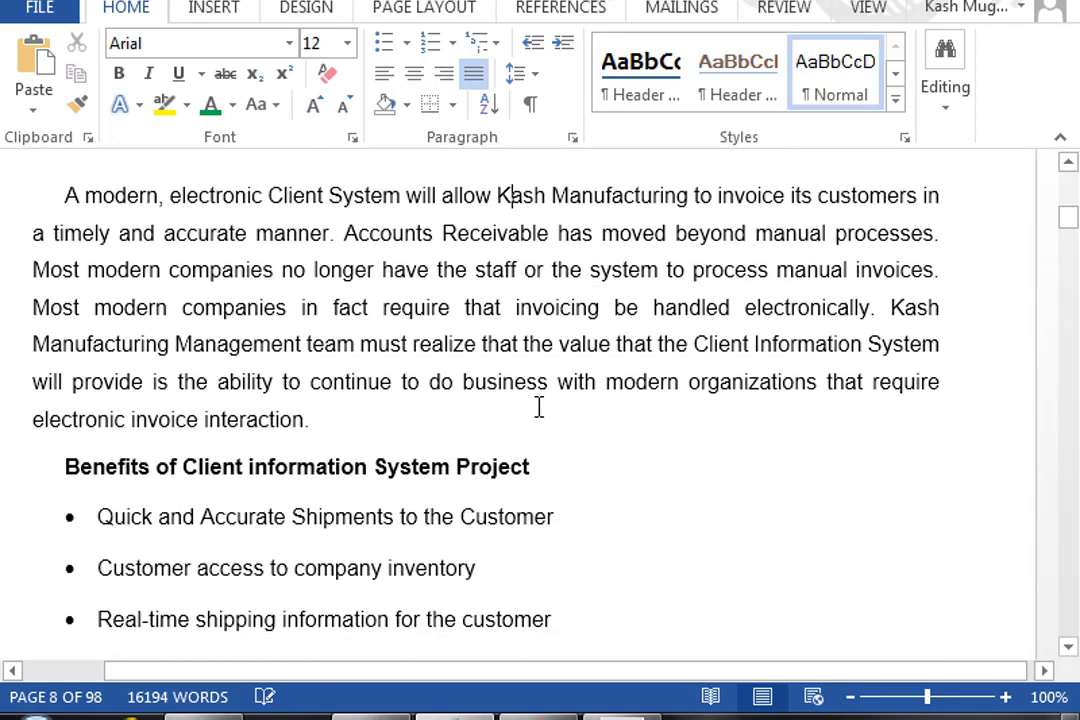
scroll(538, 407, down, 1)
scroll(538, 407, down, 1)
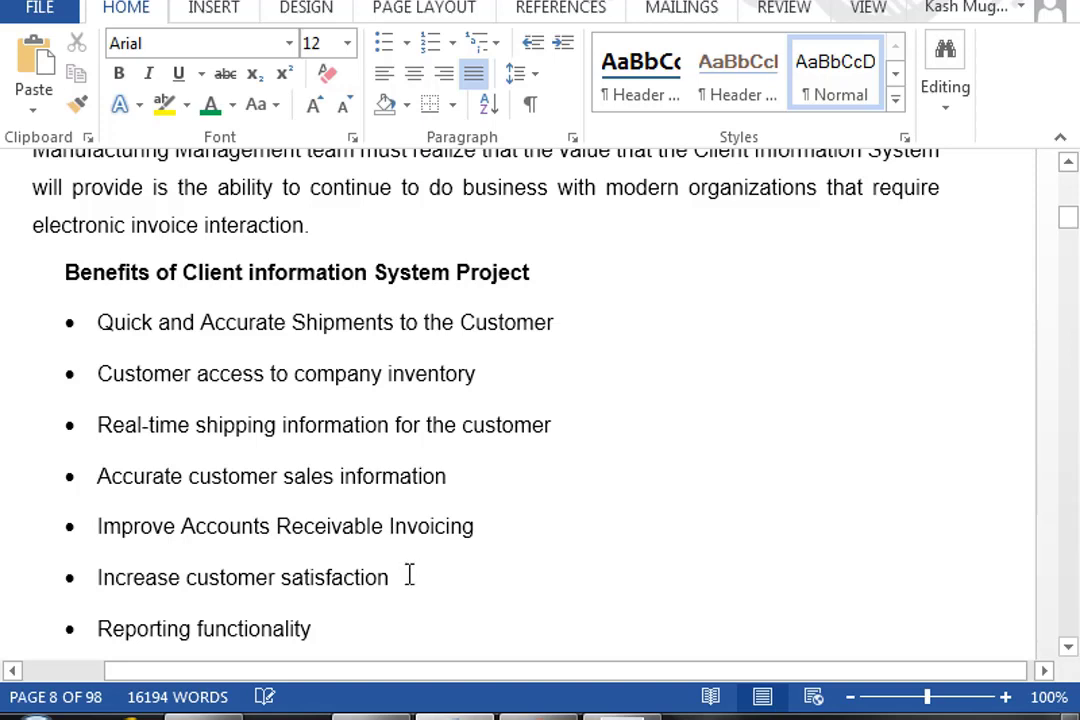
drag(409, 577, 44, 330)
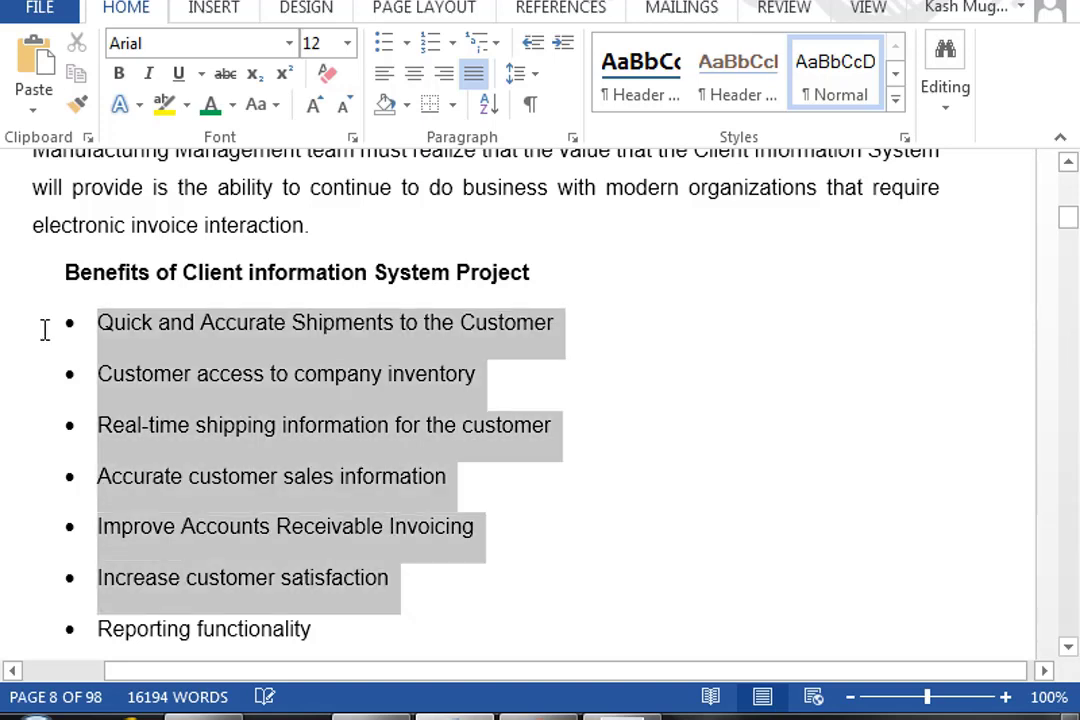
click(431, 43)
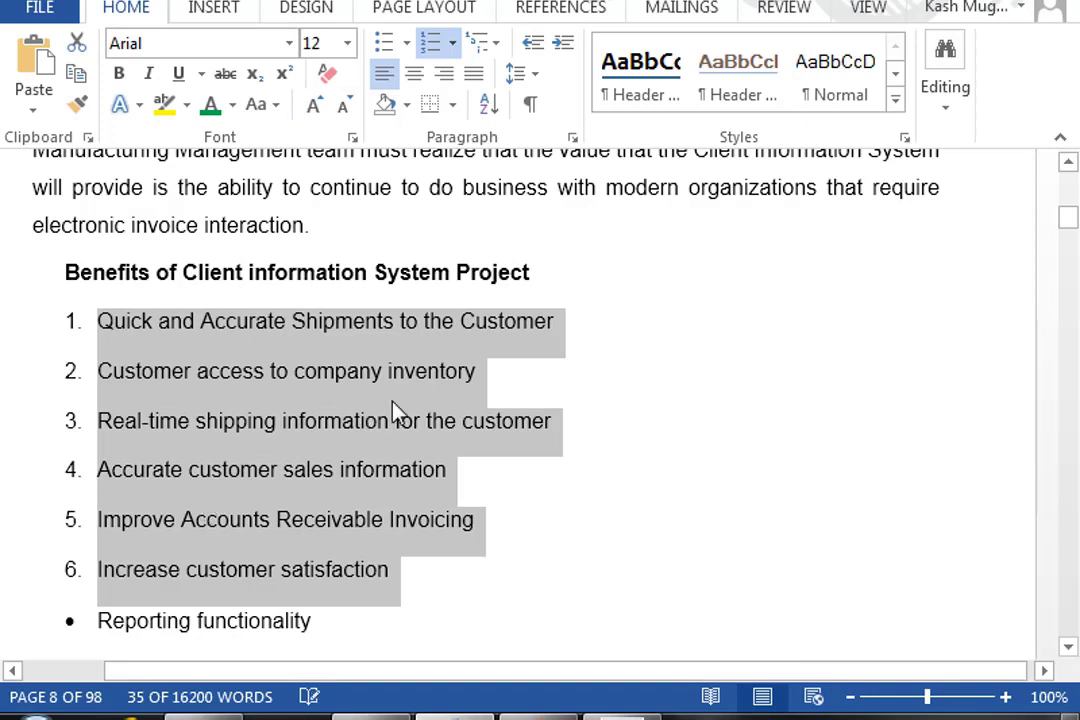
click(382, 48)
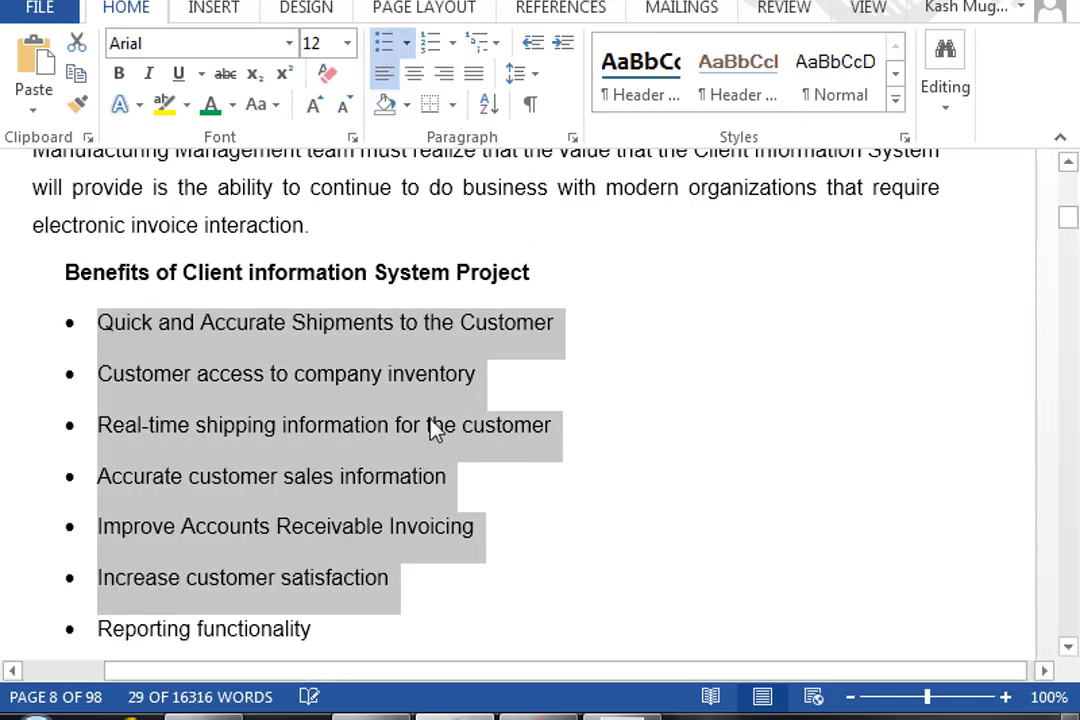
scroll(438, 450, down, 3)
click(439, 446)
- Examine the section headings and subheadings from "4. Project Strategy Statement" to "5. Project Methodology"
scroll(439, 448, down, 6)
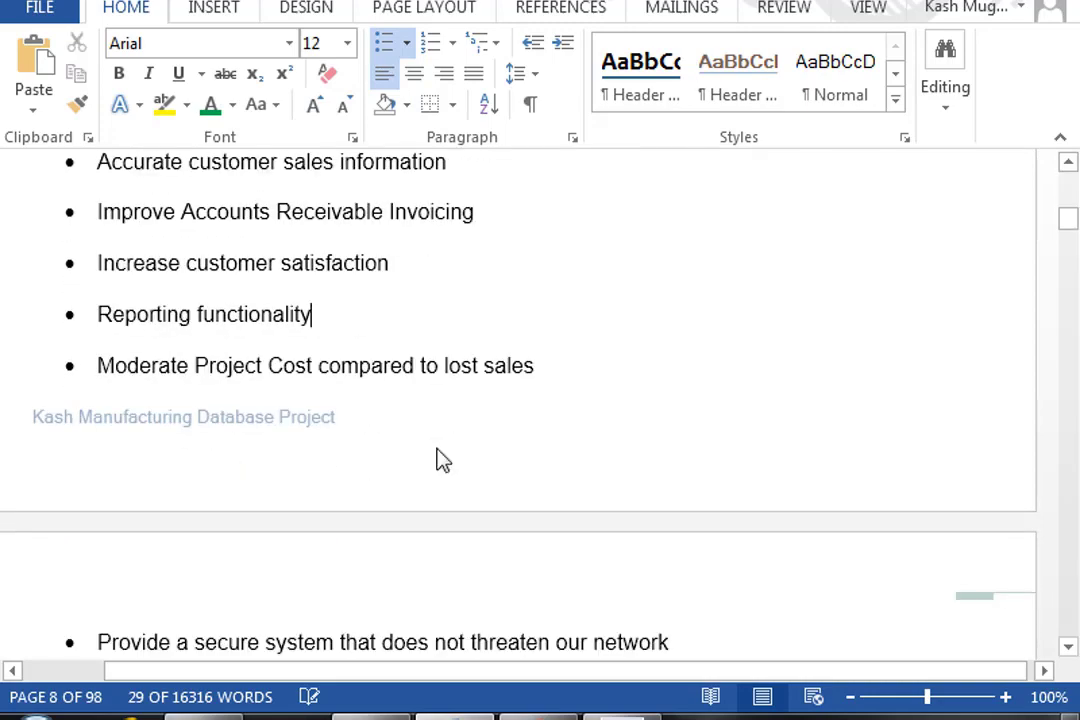
scroll(438, 448, down, 4)
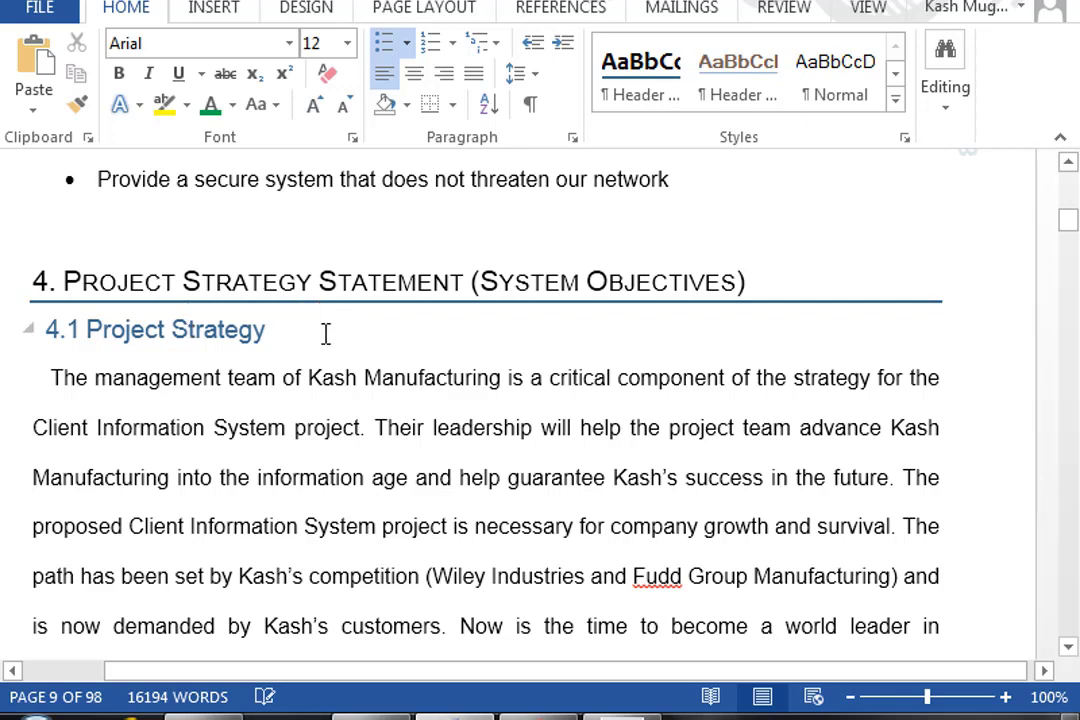
drag(269, 330, 38, 337)
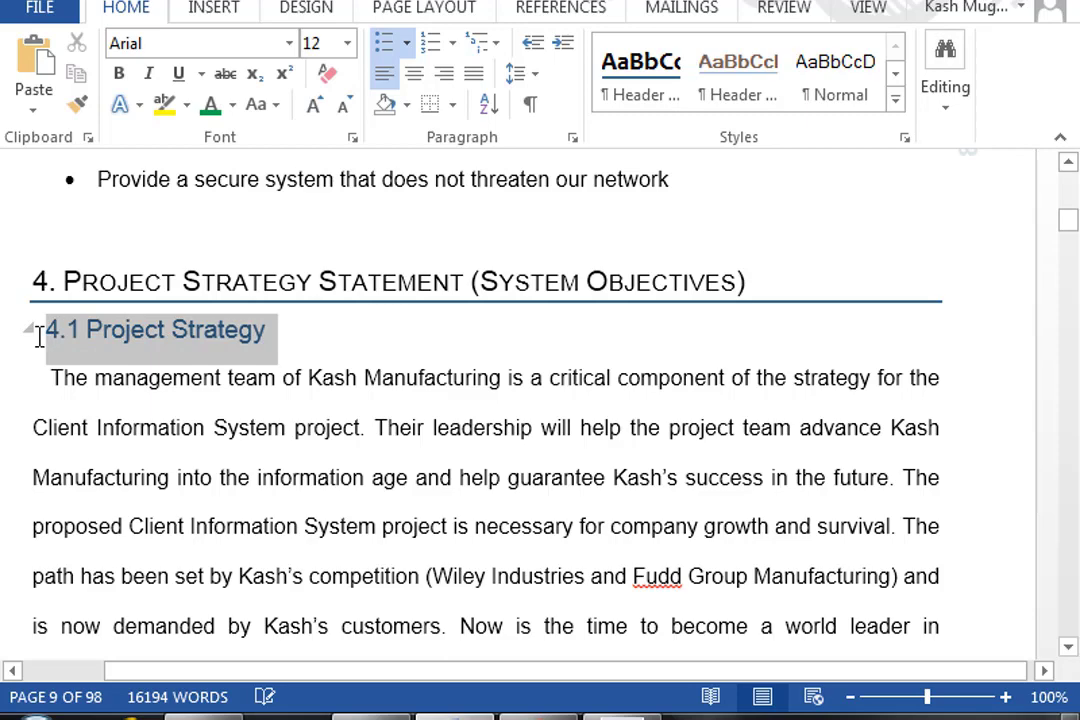
click(513, 418)
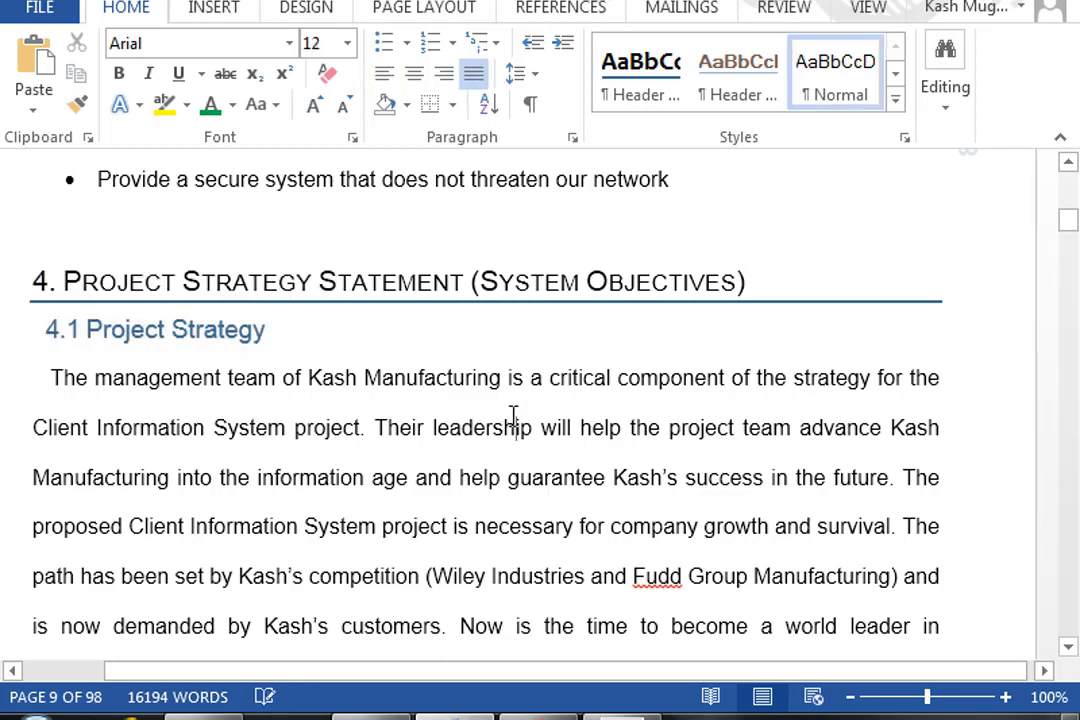
scroll(513, 418, down, 6)
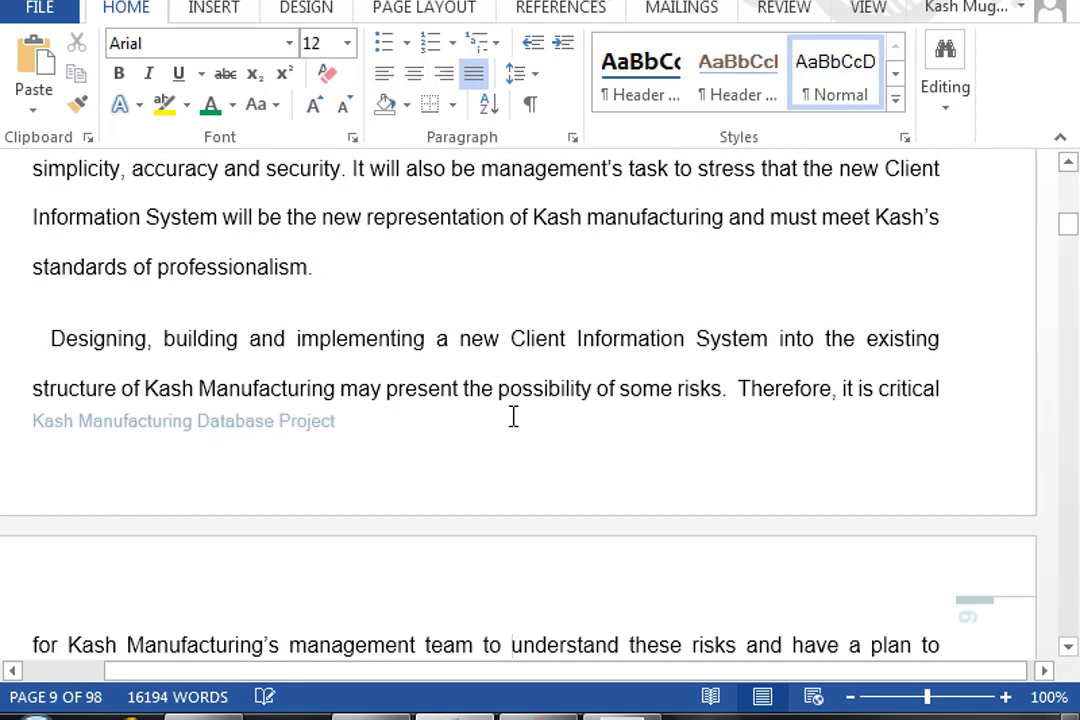
key(Page_Down)
key(Page_Down)
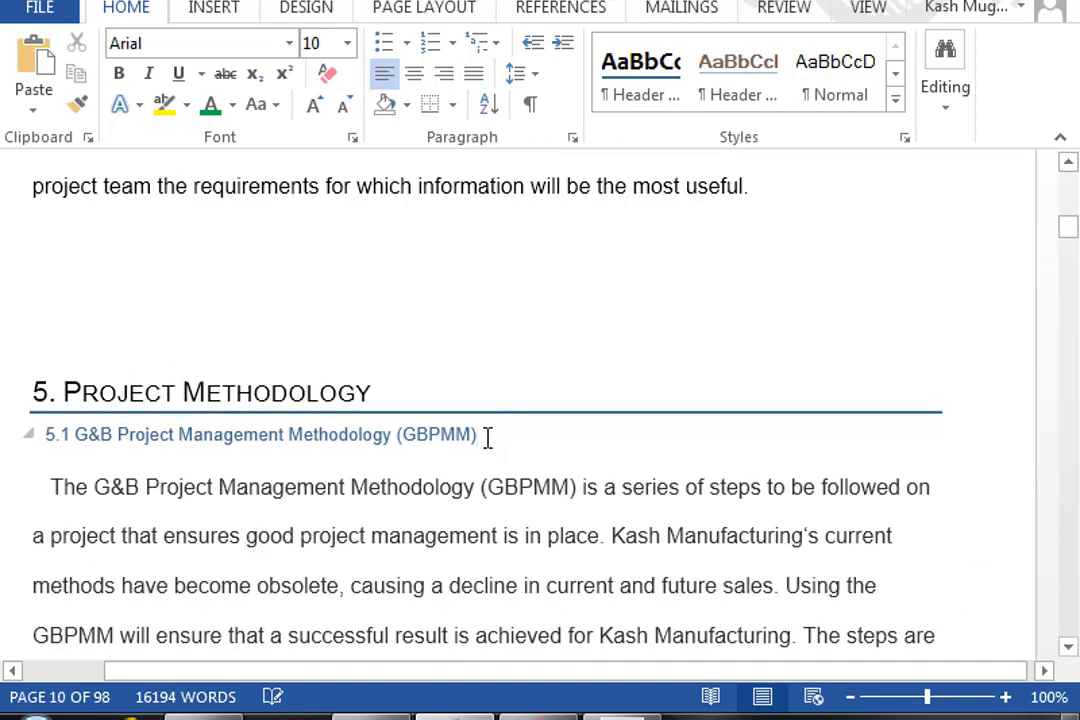
- Copy the formatting of the "4.1 Project Strategy" subheading with Format Painter, kept on for repeated use
drag(488, 438, 33, 455)
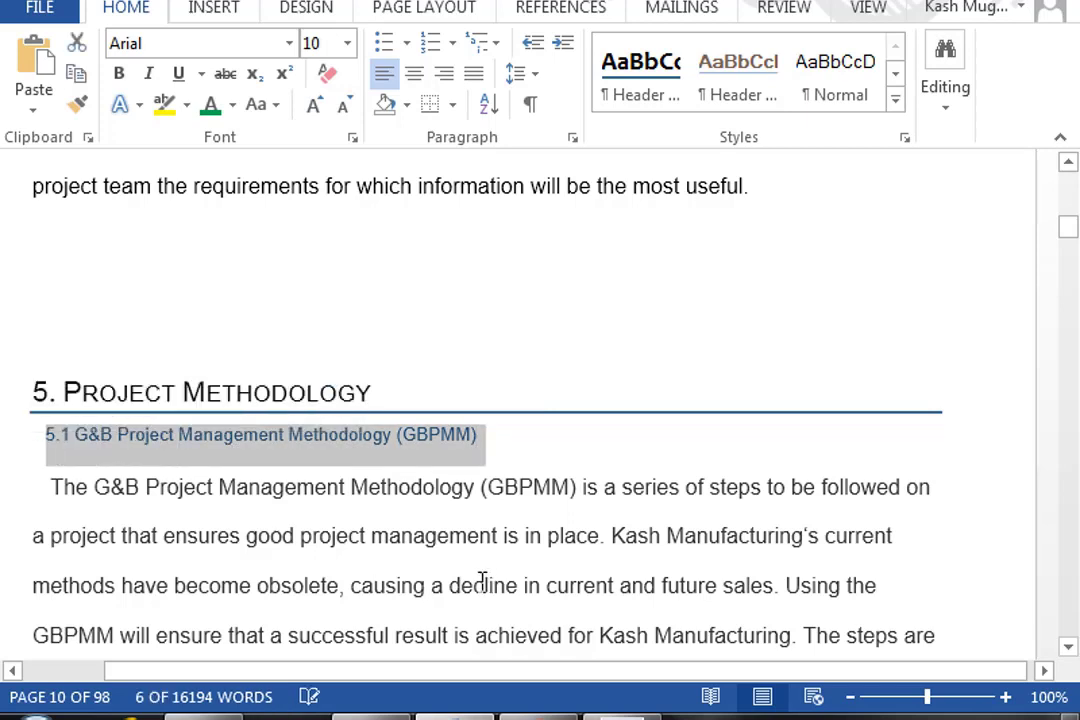
key(Page_Up)
key(Page_Up)
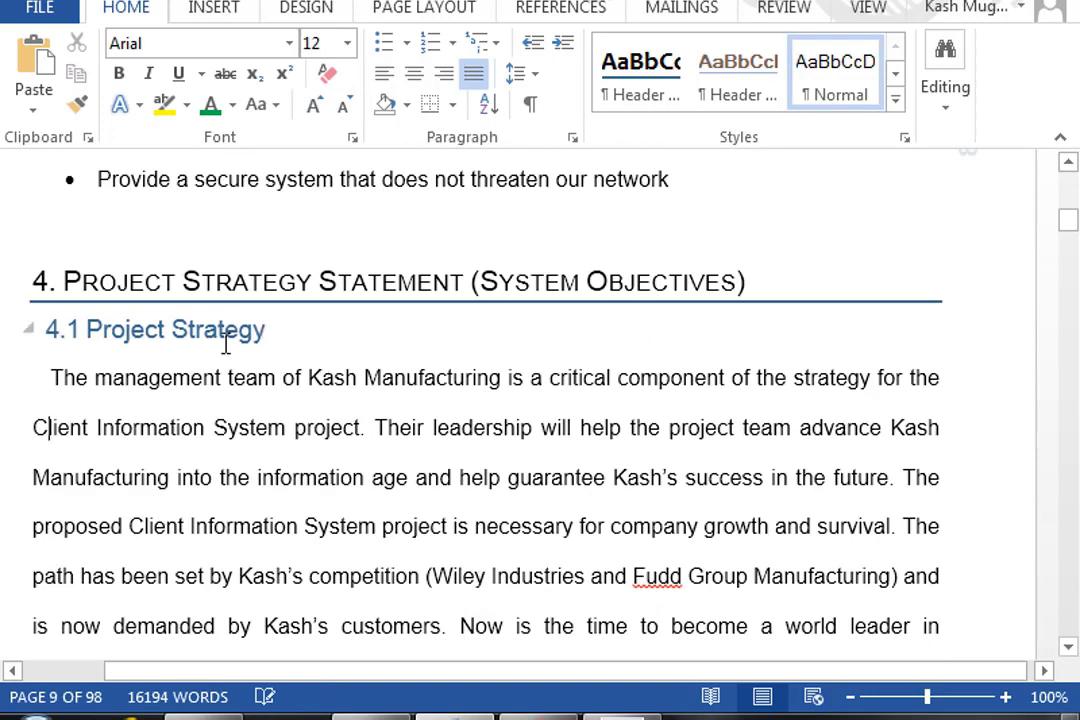
drag(224, 332, 171, 332)
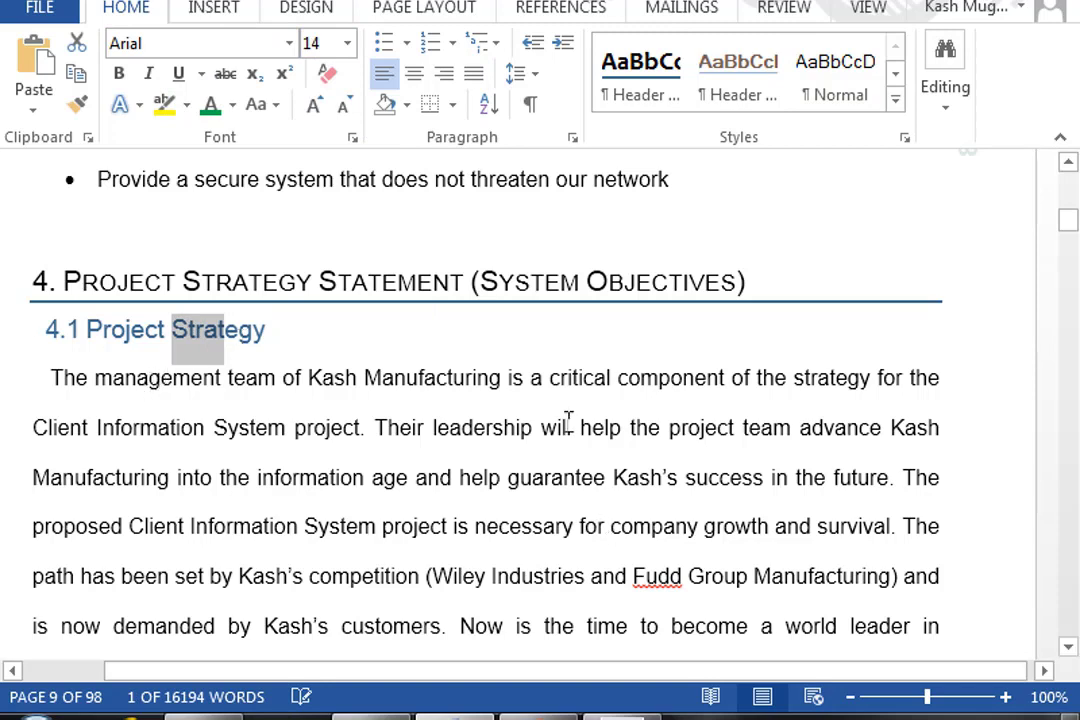
double_click(234, 330)
drag(163, 332, 3, 345)
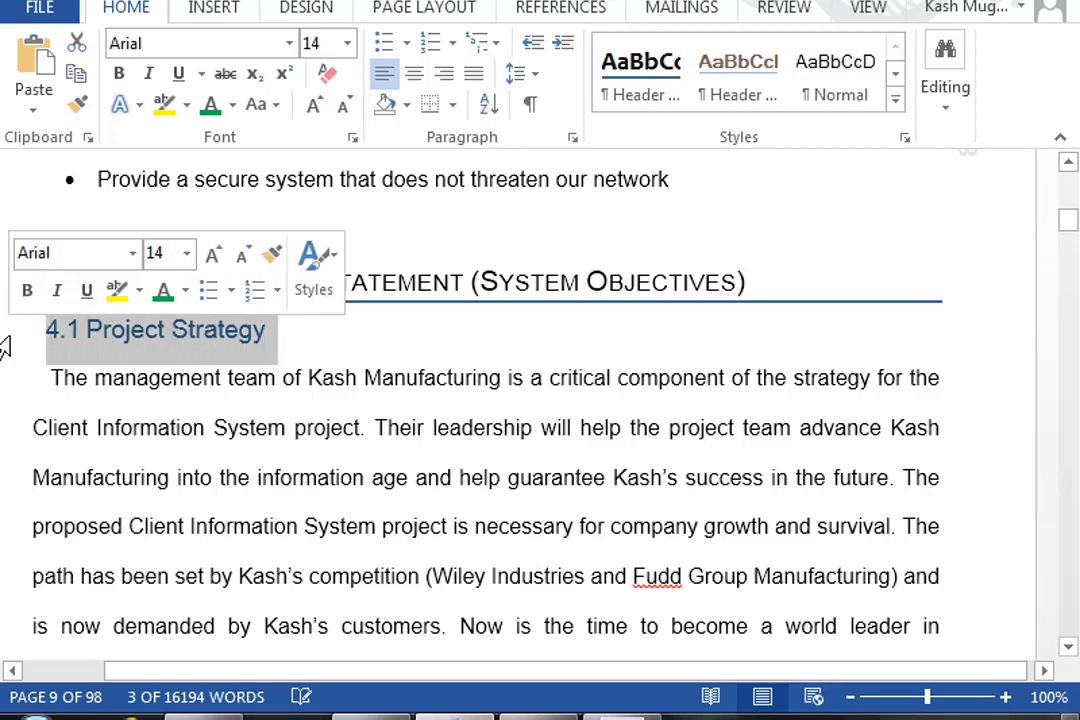
click(80, 110)
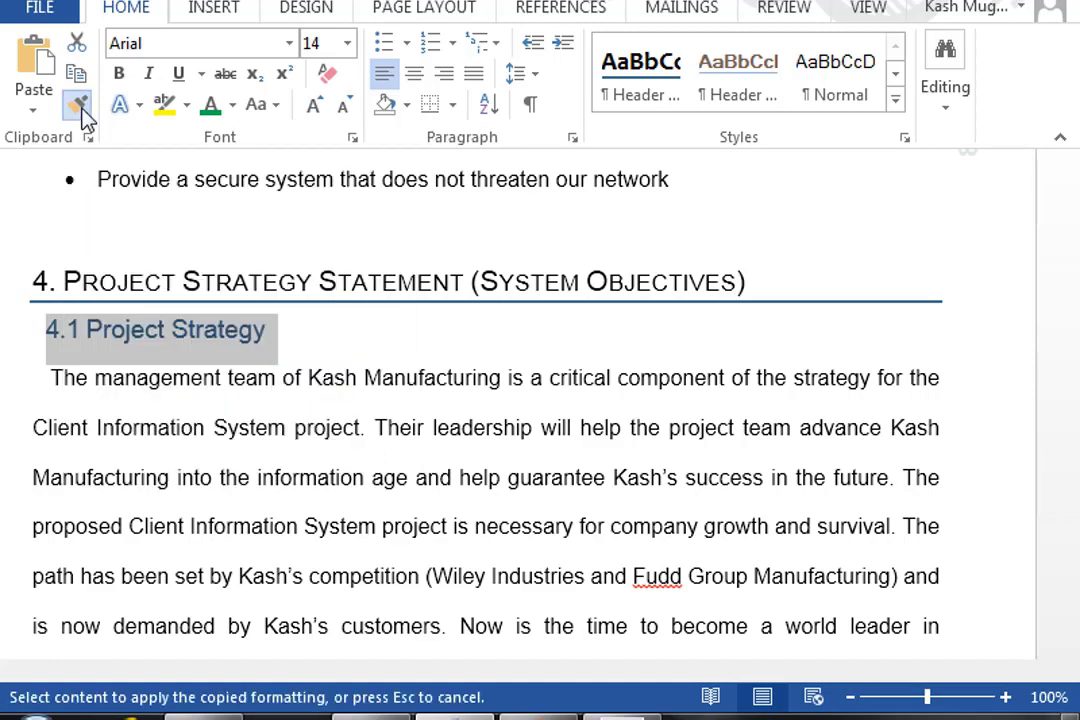
- Apply the copied subheading formatting to "5.1 G&B Project Management Methodology (GBPMM)" under Project Methodology
scroll(500, 568, down, 1)
scroll(500, 568, down, 15)
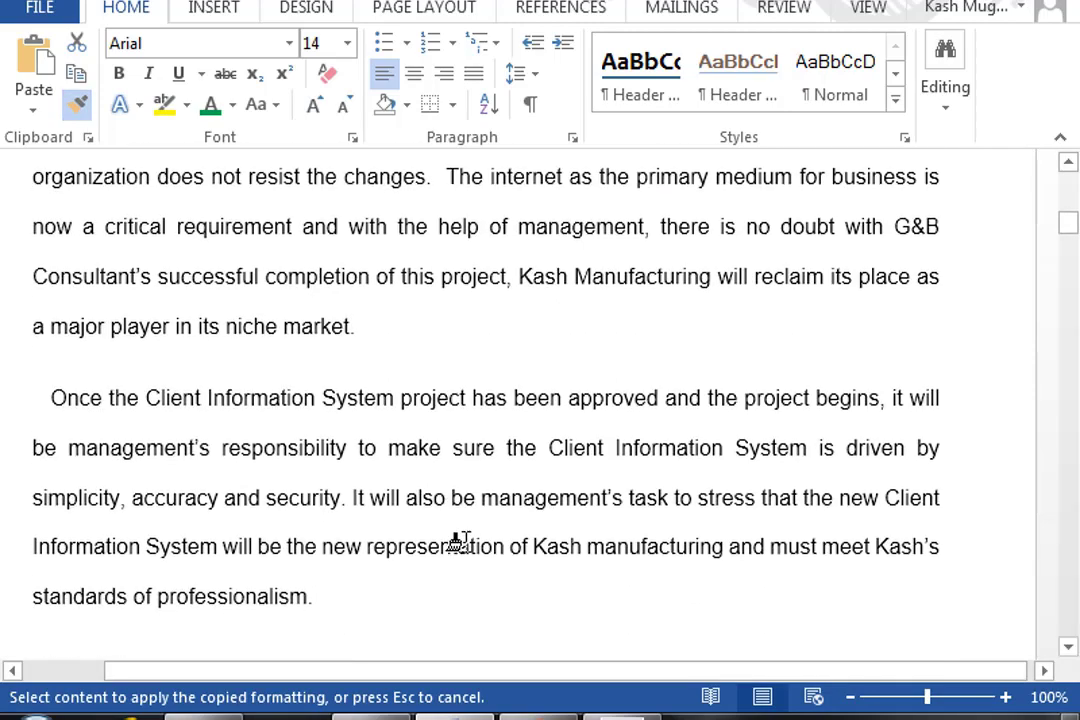
scroll(457, 542, down, 3)
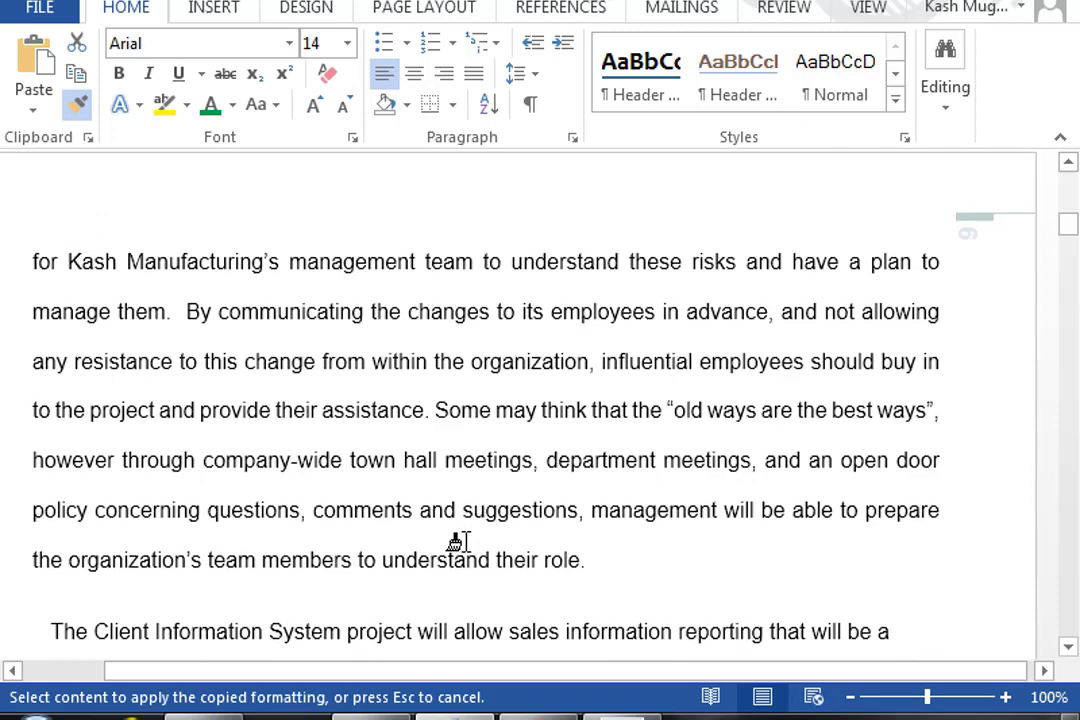
scroll(457, 541, down, 9)
scroll(457, 542, down, 1)
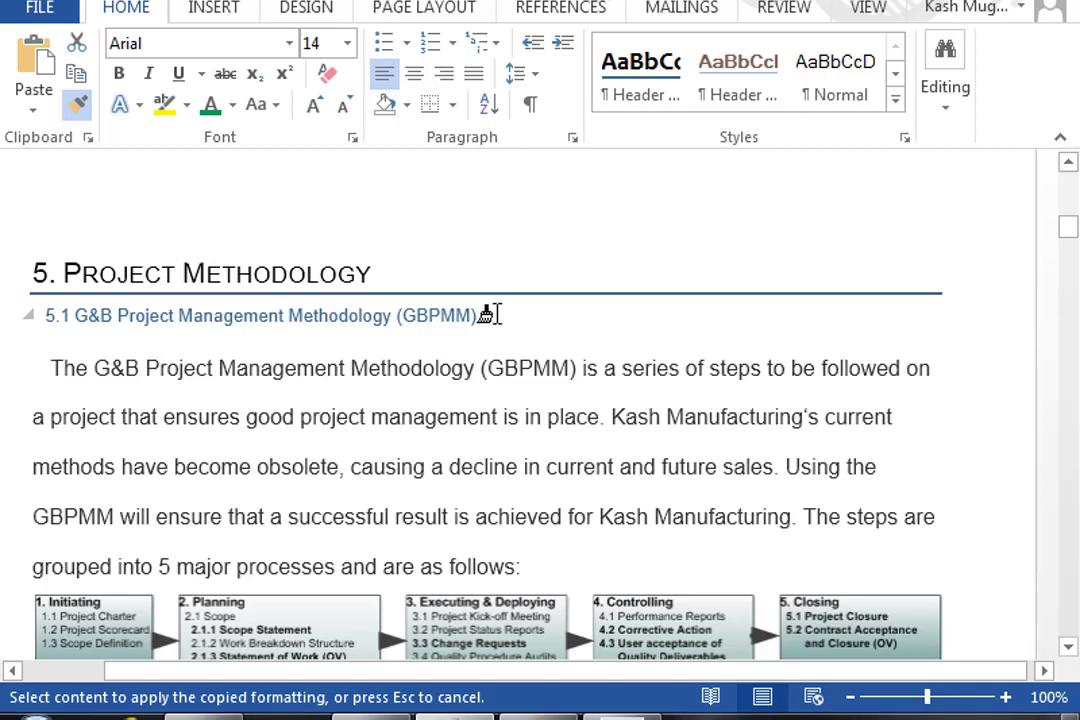
drag(497, 315, 40, 320)
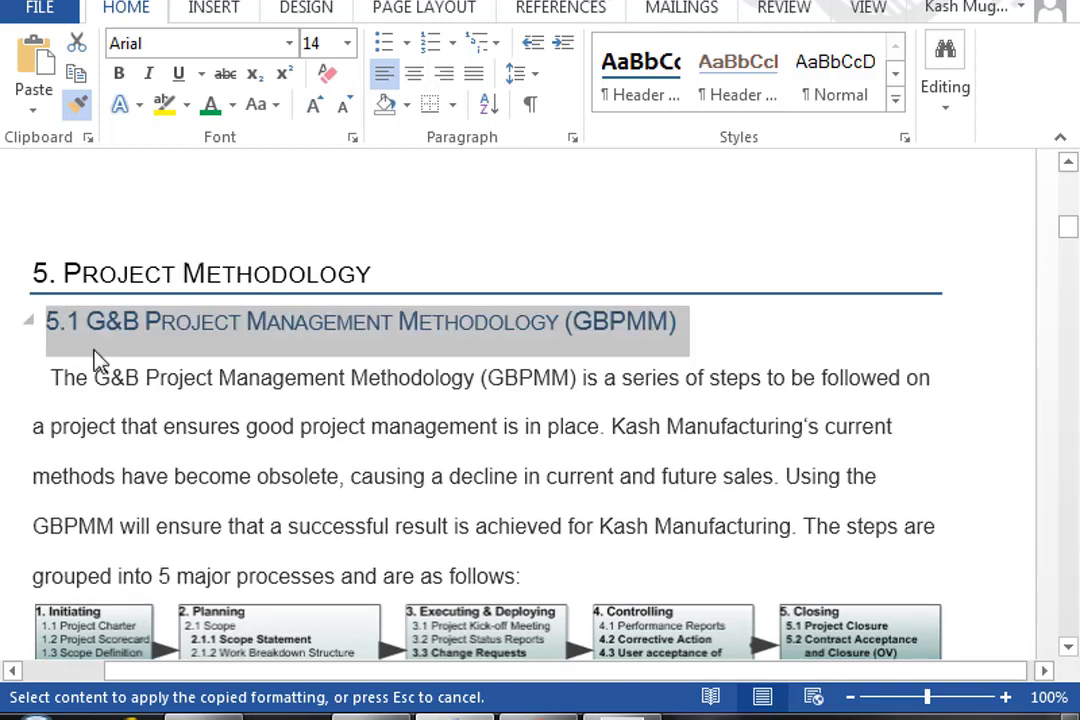
- Apply the same copied formatting to the "6.1 Actor Glossary" subheading under Business Requirements and Rules
scroll(477, 535, down, 5)
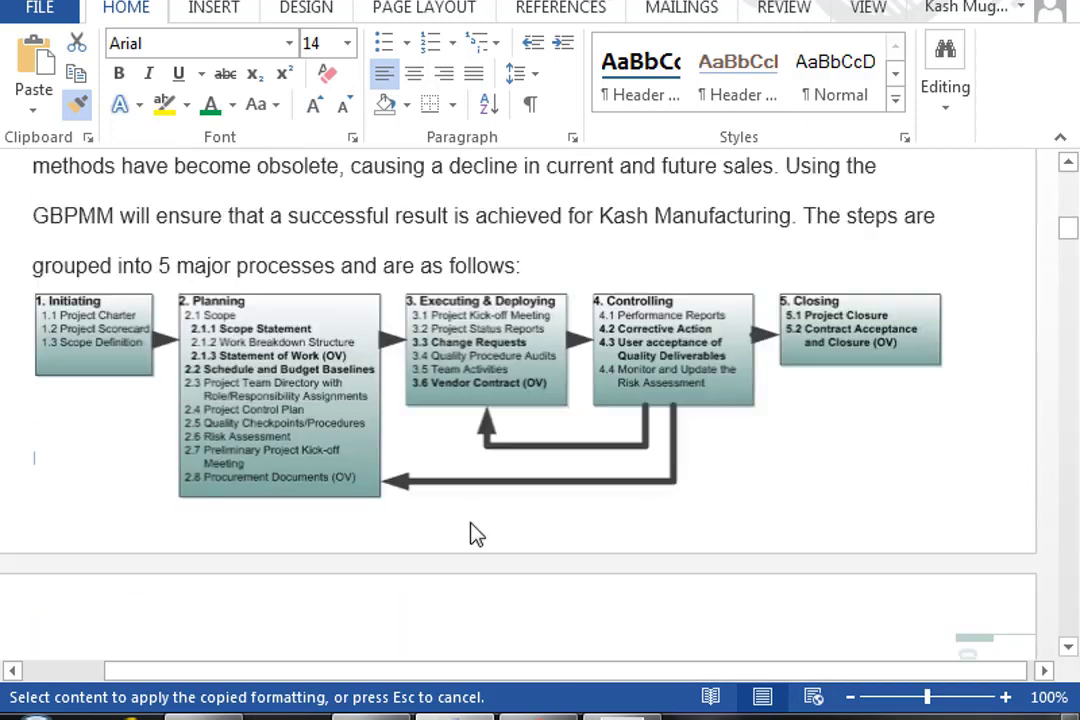
scroll(484, 540, down, 4)
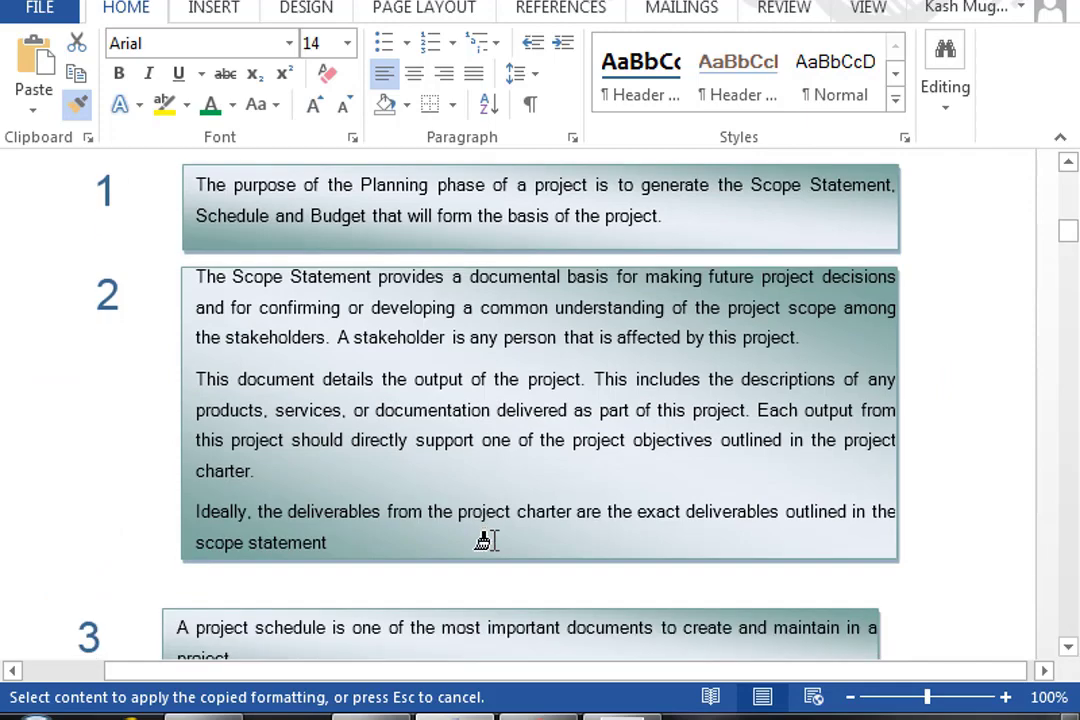
scroll(484, 540, up, 4)
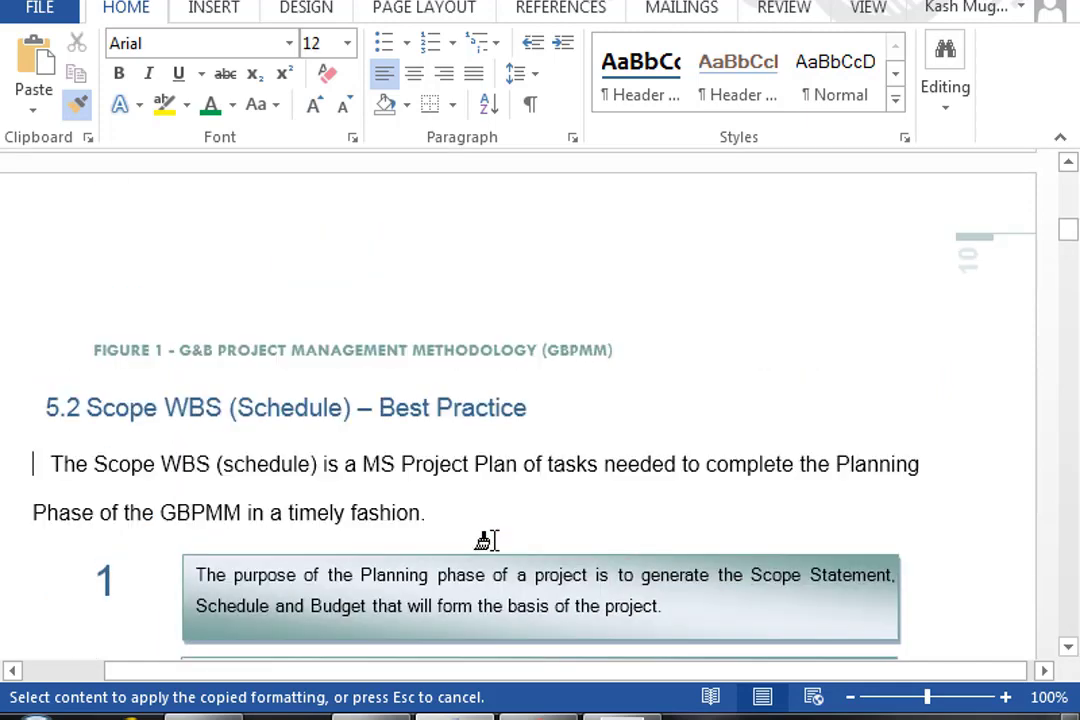
scroll(484, 540, down, 5)
scroll(484, 540, down, 15)
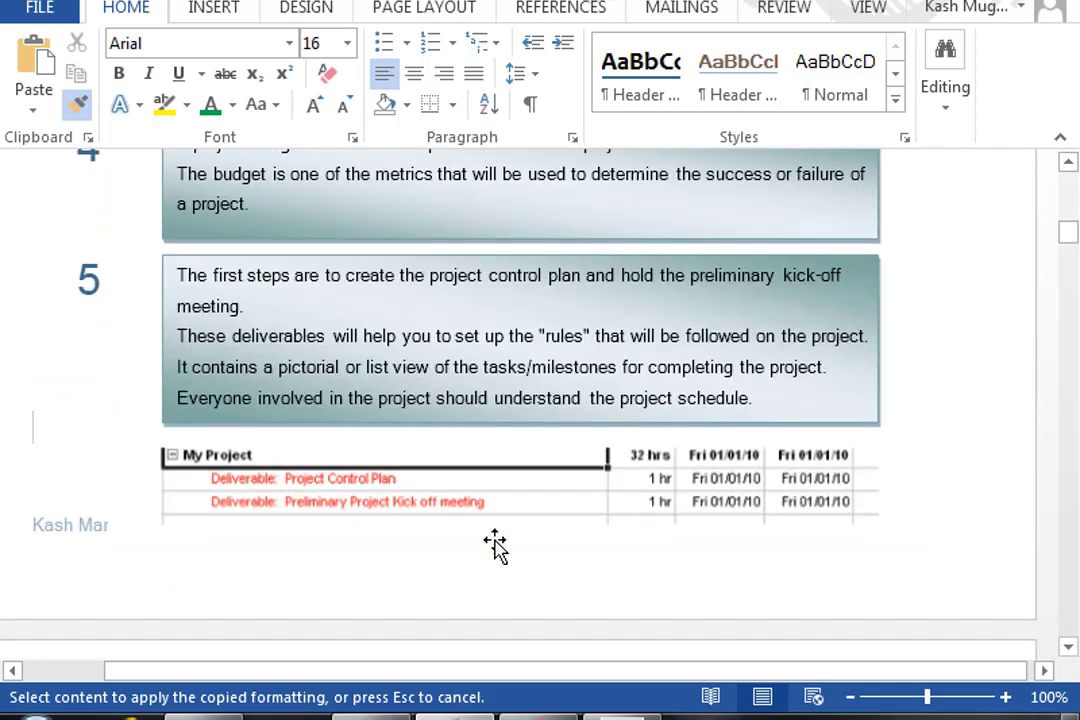
scroll(484, 540, down, 12)
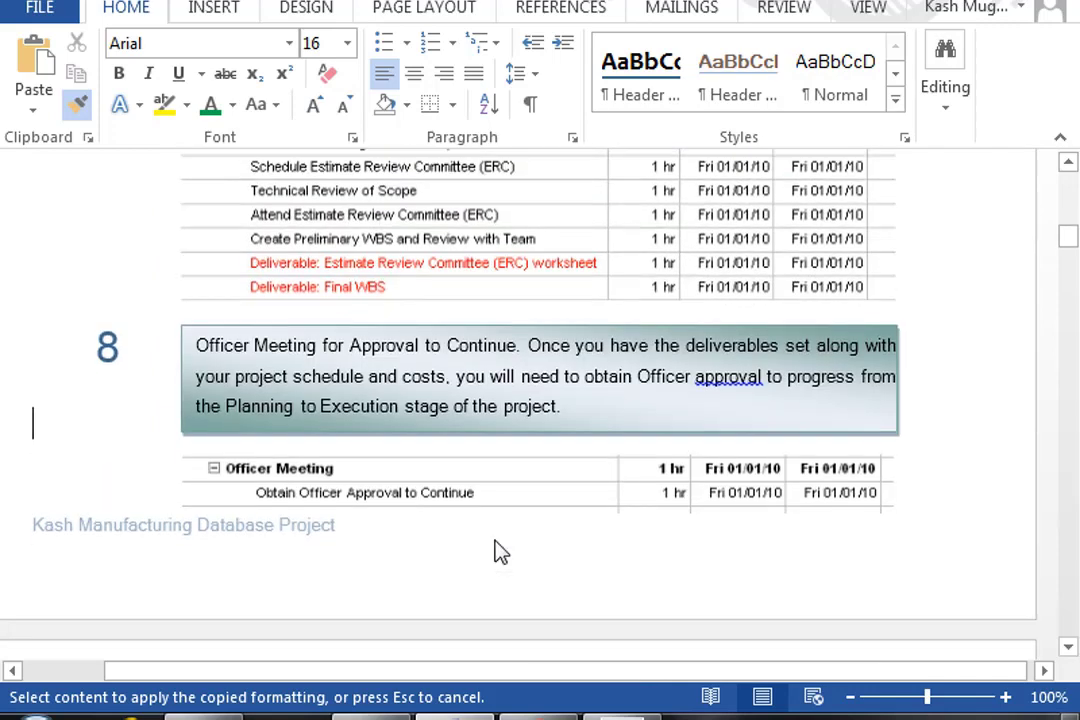
scroll(484, 540, down, 3)
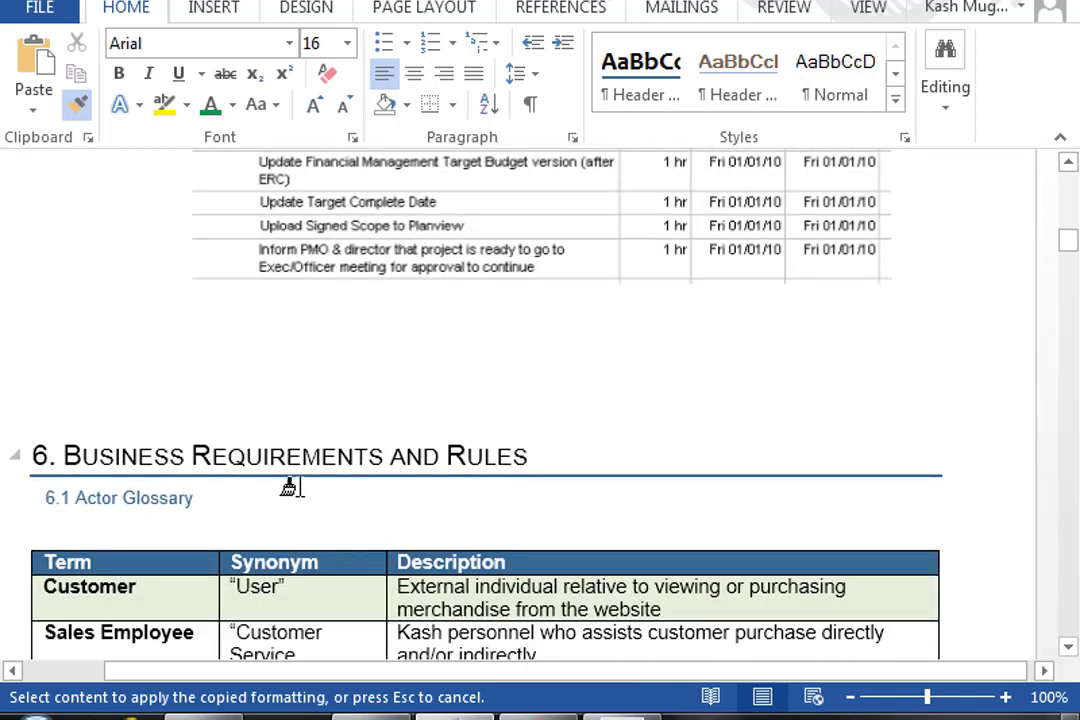
drag(218, 497, 36, 499)
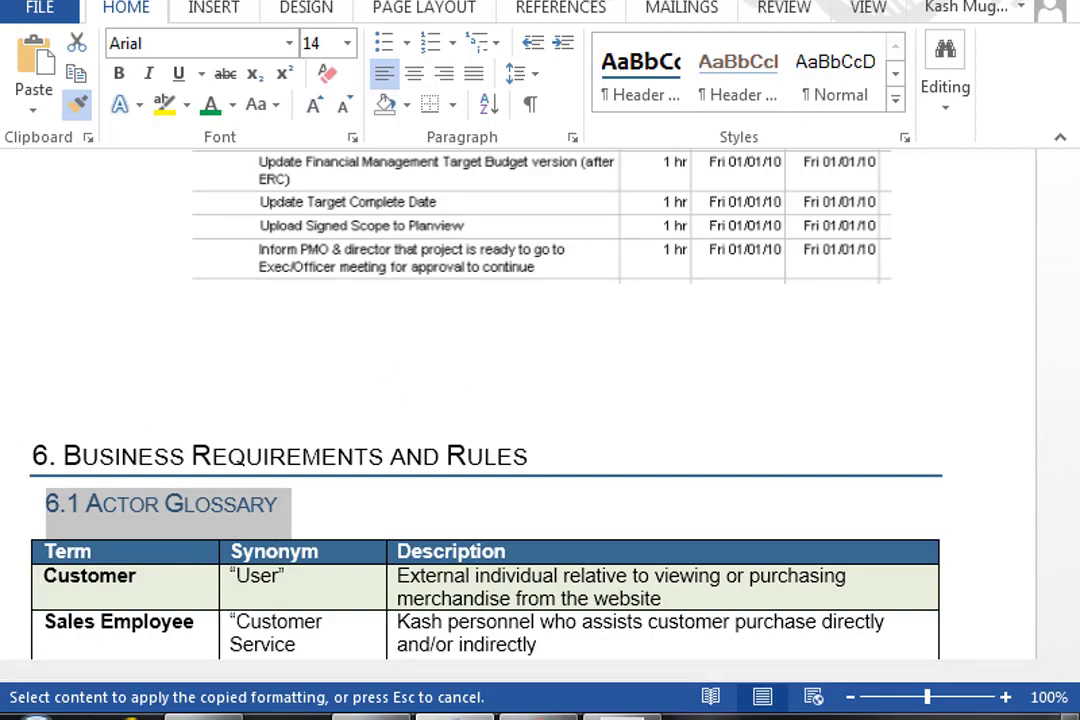
scroll(520, 400, up, 20)
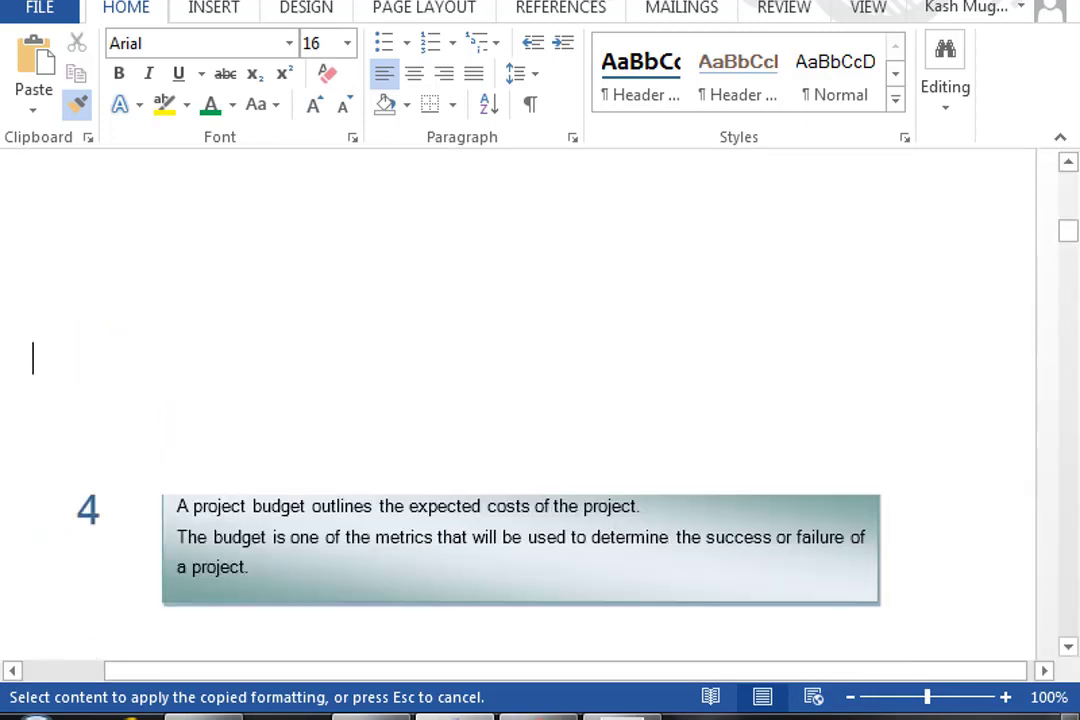
scroll(520, 400, up, 15)
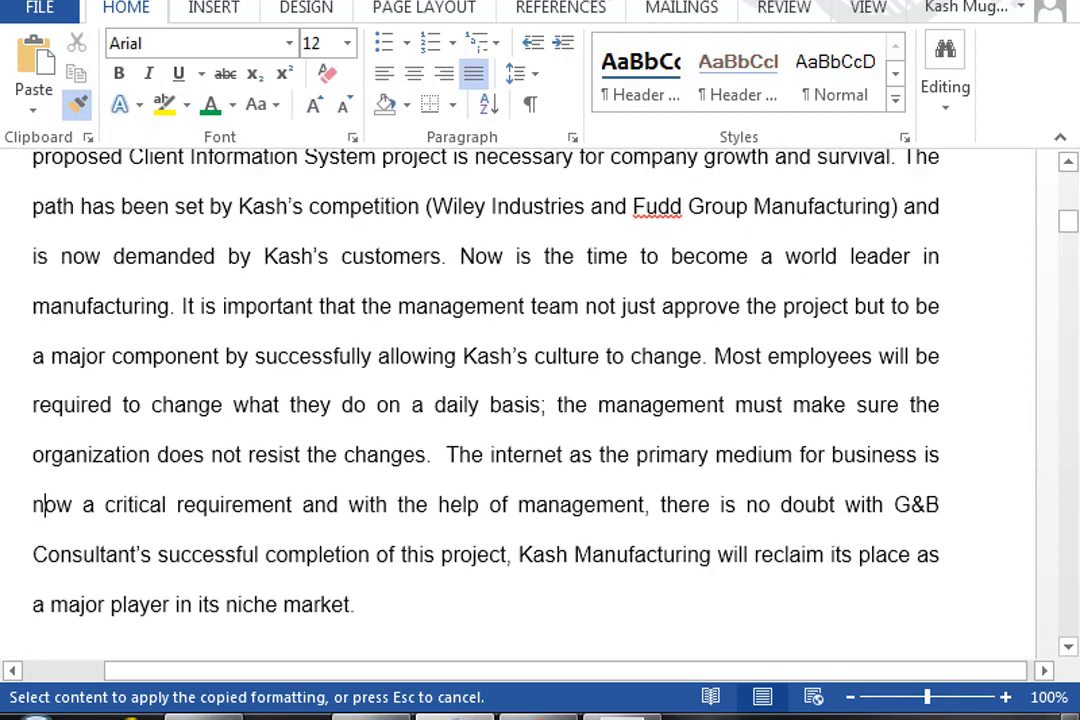
scroll(520, 400, up, 4)
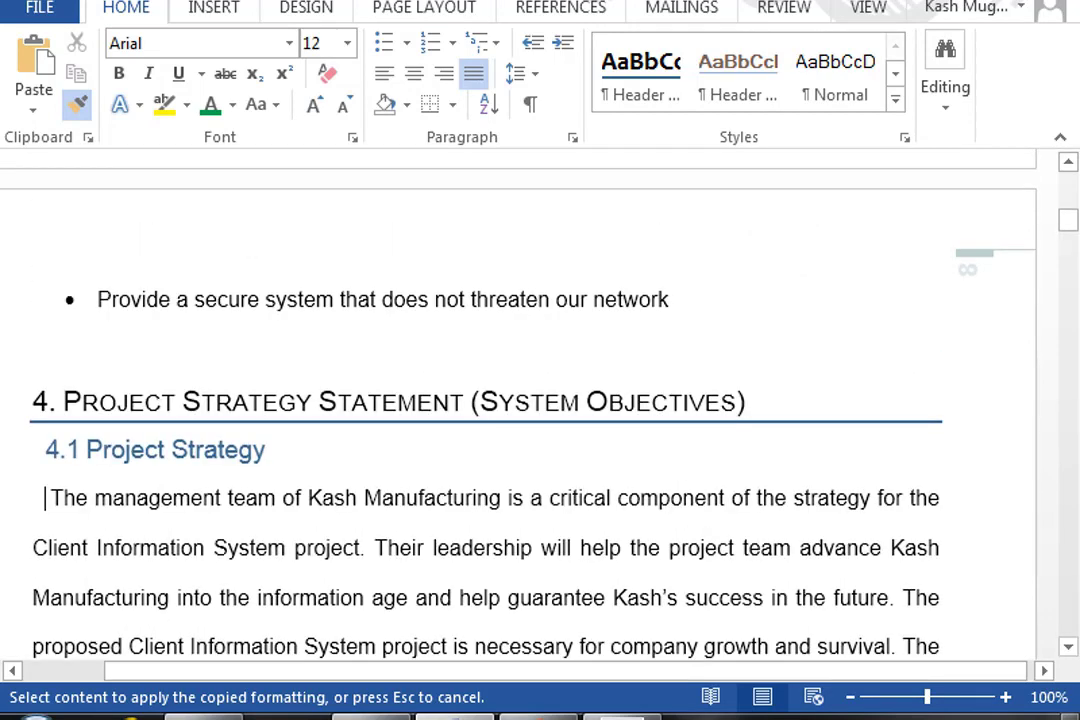
scroll(520, 400, up, 12)
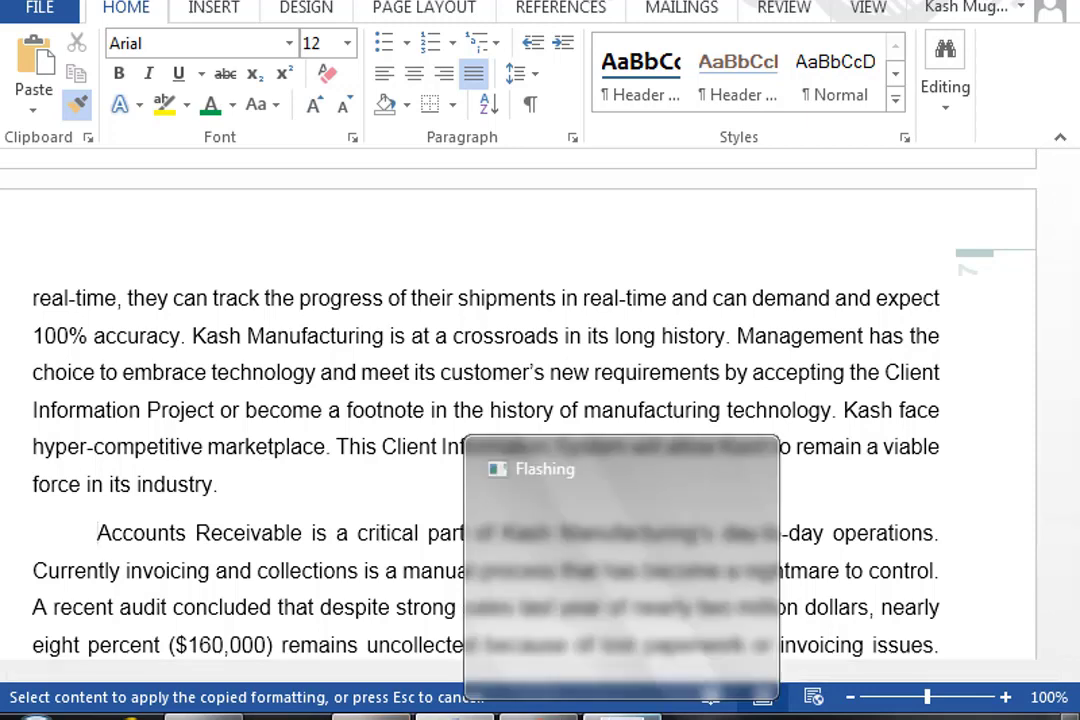
- Switch to the PowerPoint agenda slide, highlight "Ctrl + A" in the shortcuts line, and select all text in the content box
click(620, 714)
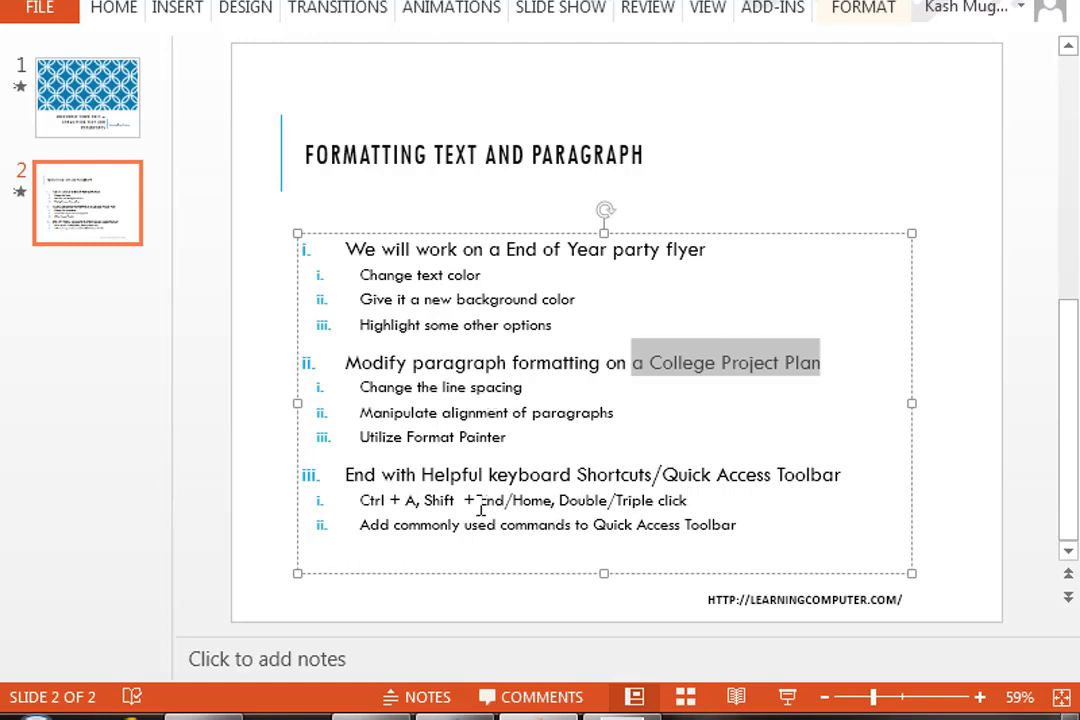
drag(416, 500, 361, 500)
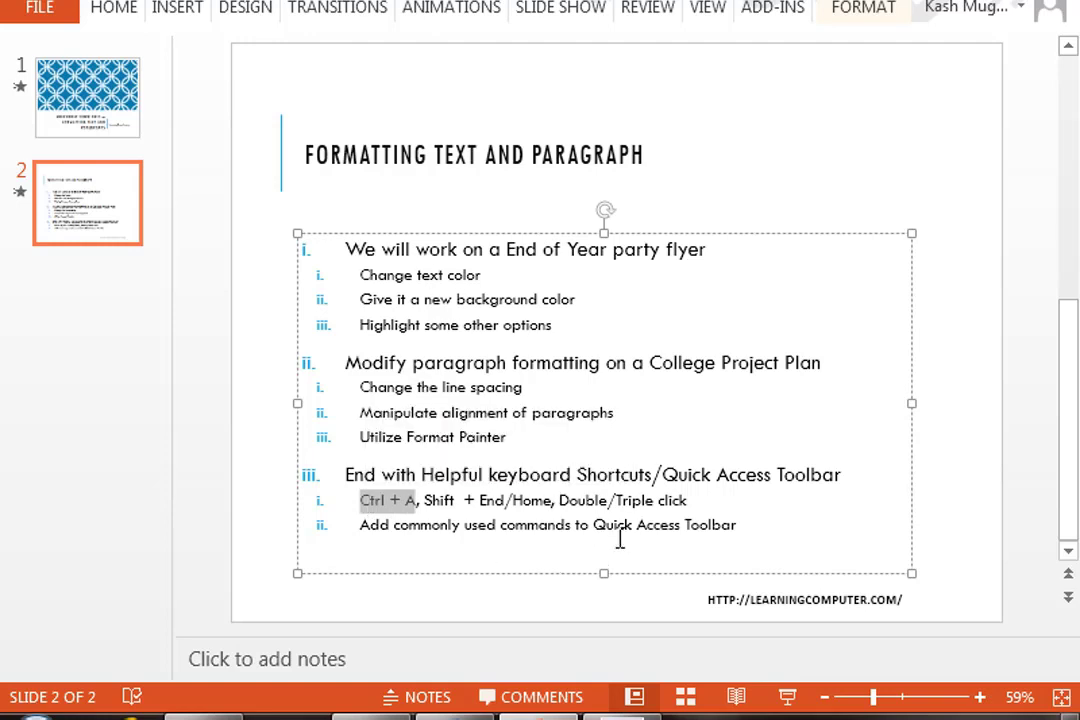
click(608, 472)
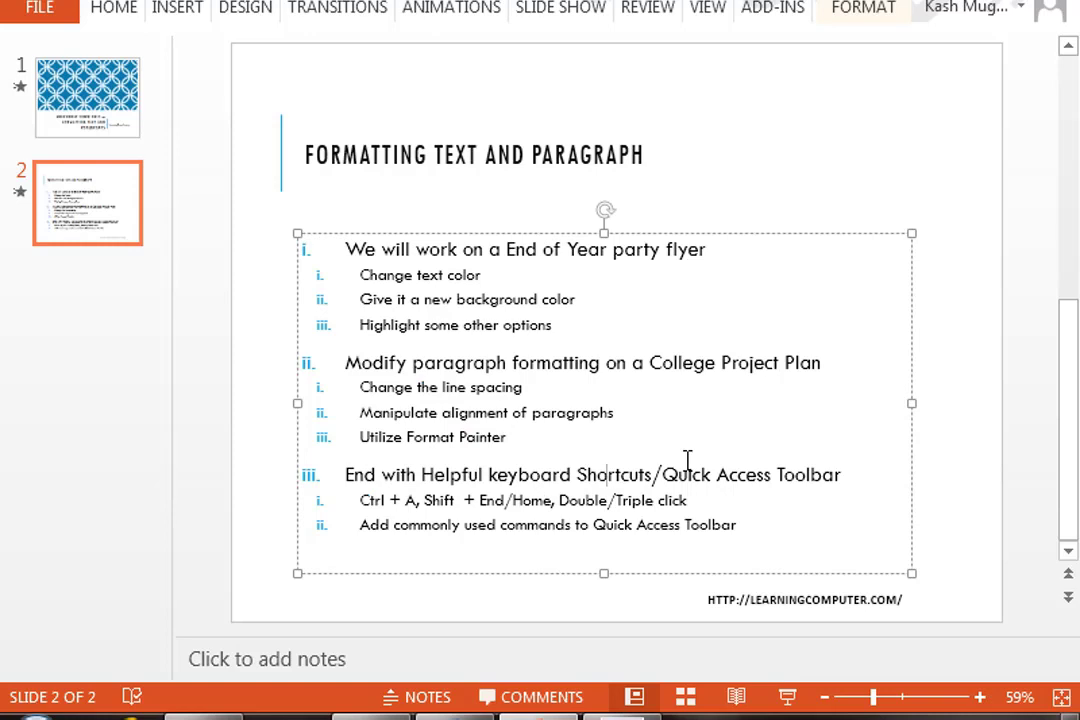
key(ctrl+a)
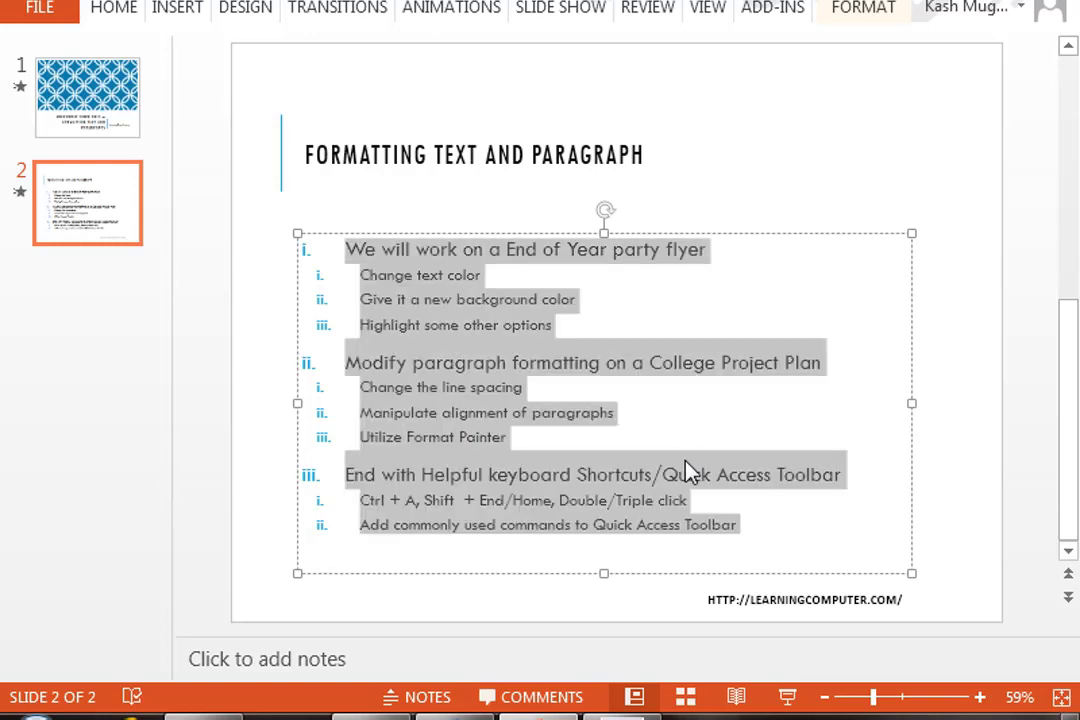
- Switch back to the Word report, turn off Format Painter without keeping any stray formatting, and select the entire document
click(454, 716)
drag(362, 537, 399, 546)
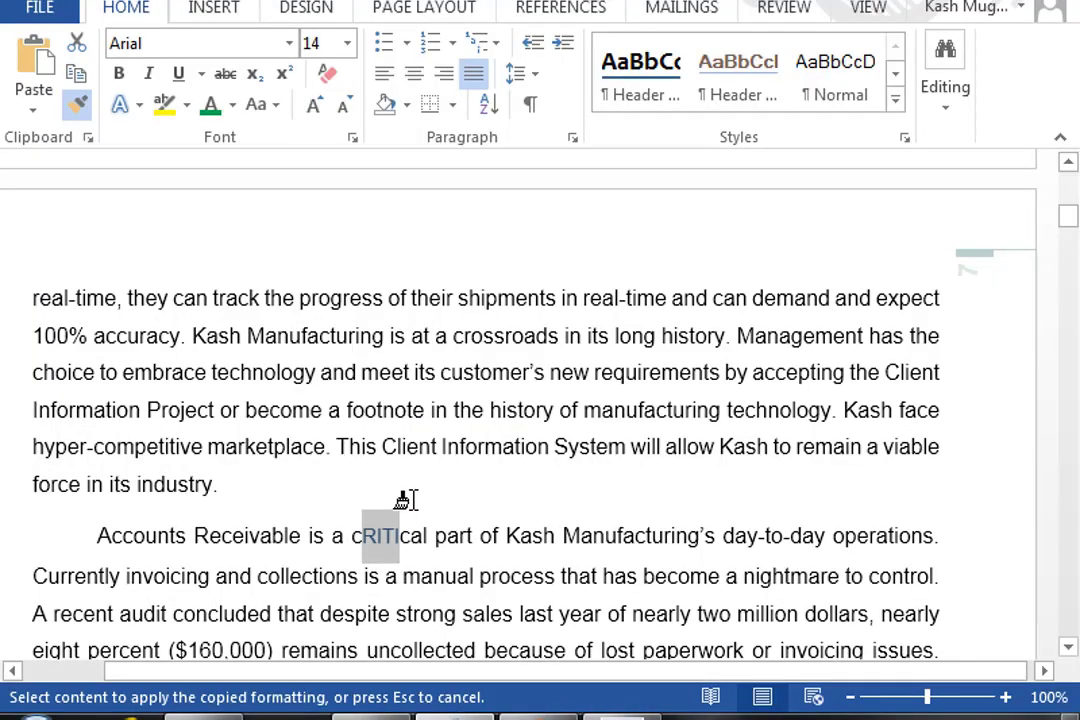
mouse_move(405, 500)
mouse_down()
mouse_move(416, 500)
mouse_move(431, 466)
mouse_up()
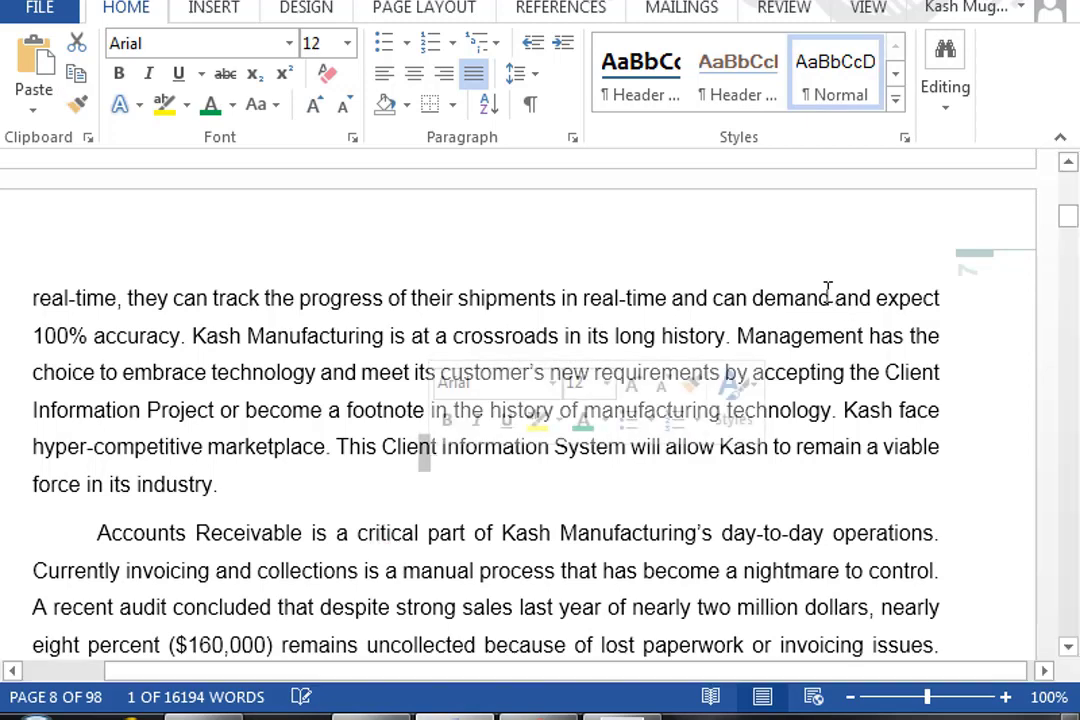
key(ctrl+a)
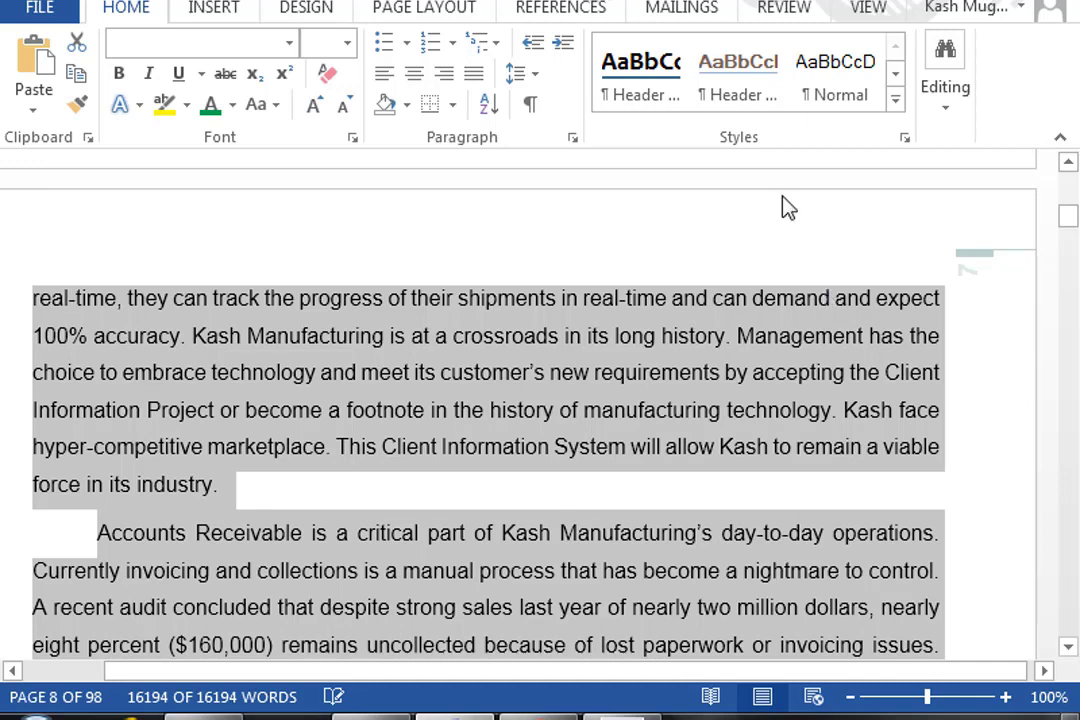
- Switch to the PowerPoint agenda slide and highlight "Shift + End/Home" in the shortcuts line
click(538, 717)
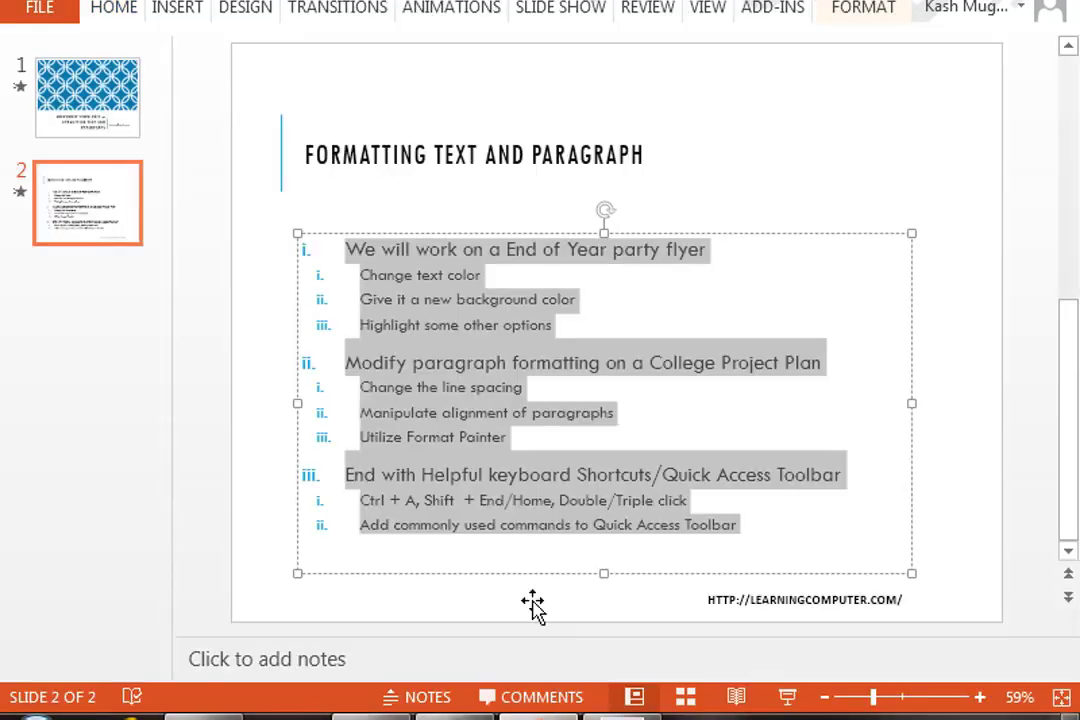
click(470, 476)
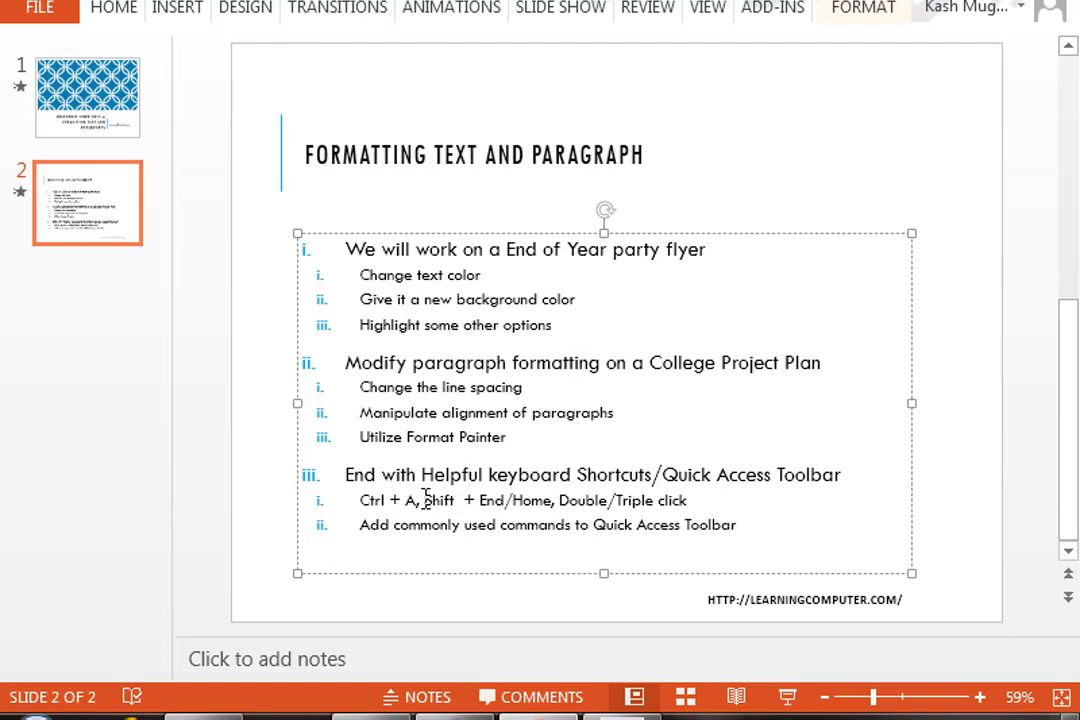
drag(425, 500, 545, 500)
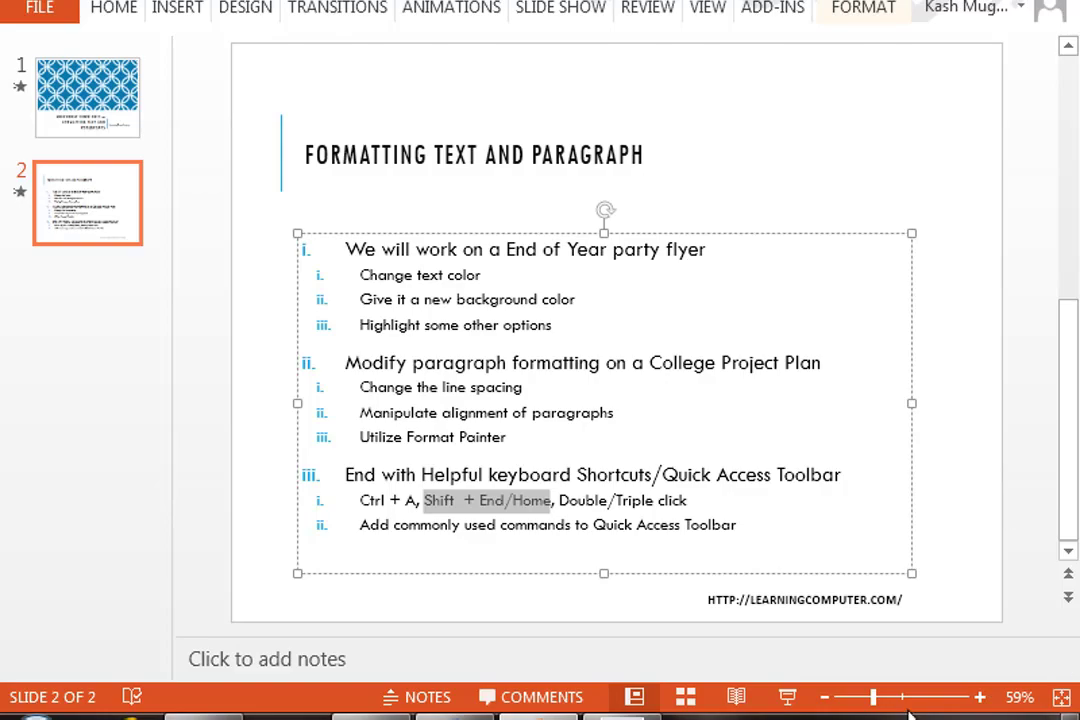
- Switch back to the Word report, select the whole first line of the "Accounts Receivable is a critical part" paragraph, and clear the selection
mouse_move(455, 716)
click(483, 550)
click(486, 531)
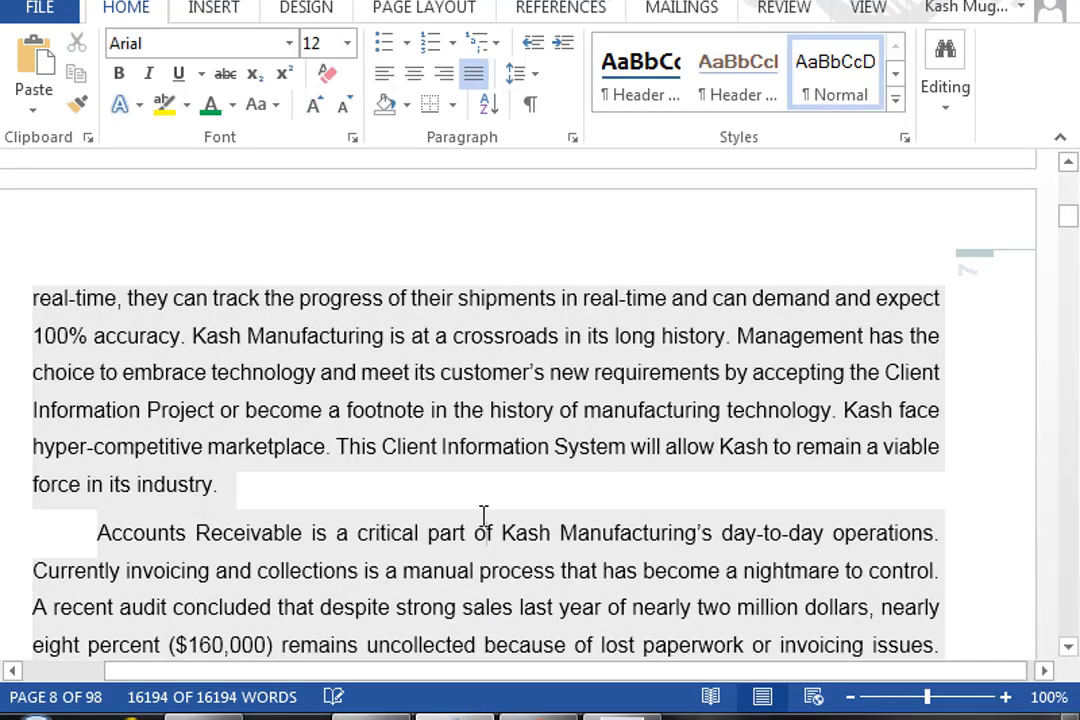
scroll(486, 503, down, 2)
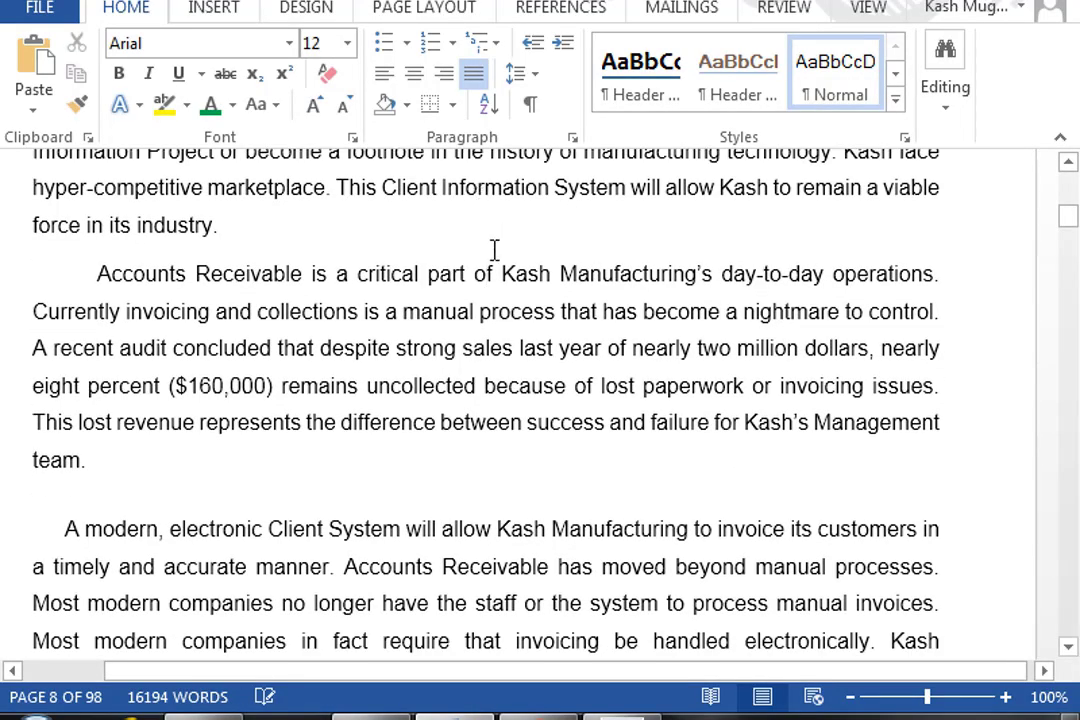
click(504, 285)
key(Home)
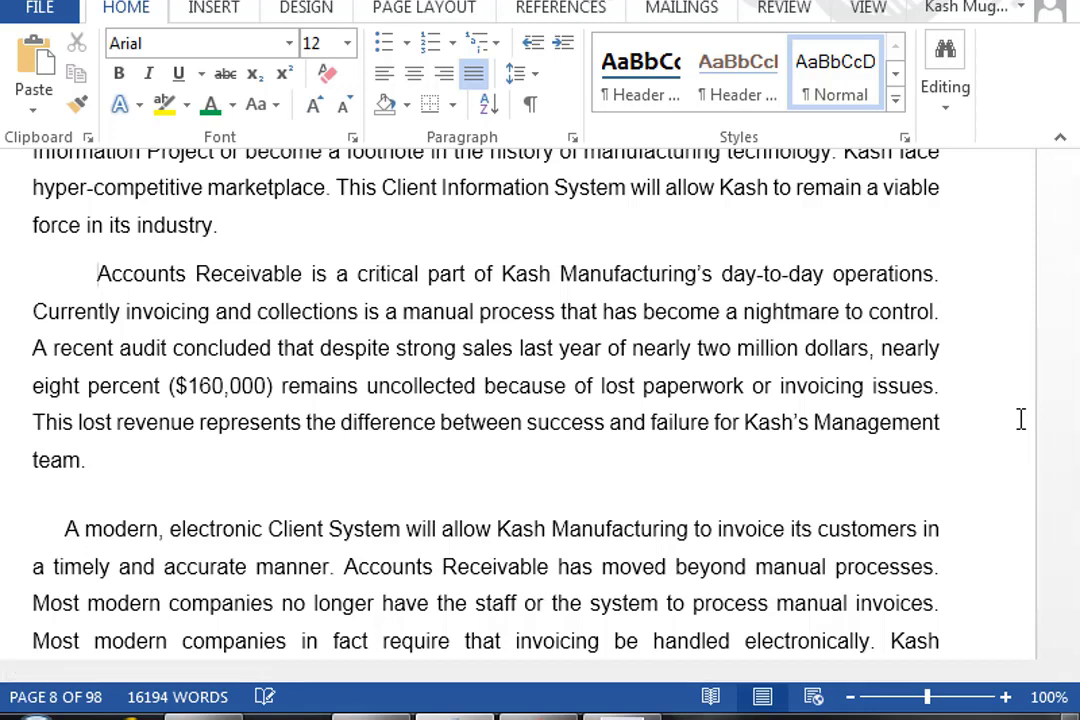
key(shift+End)
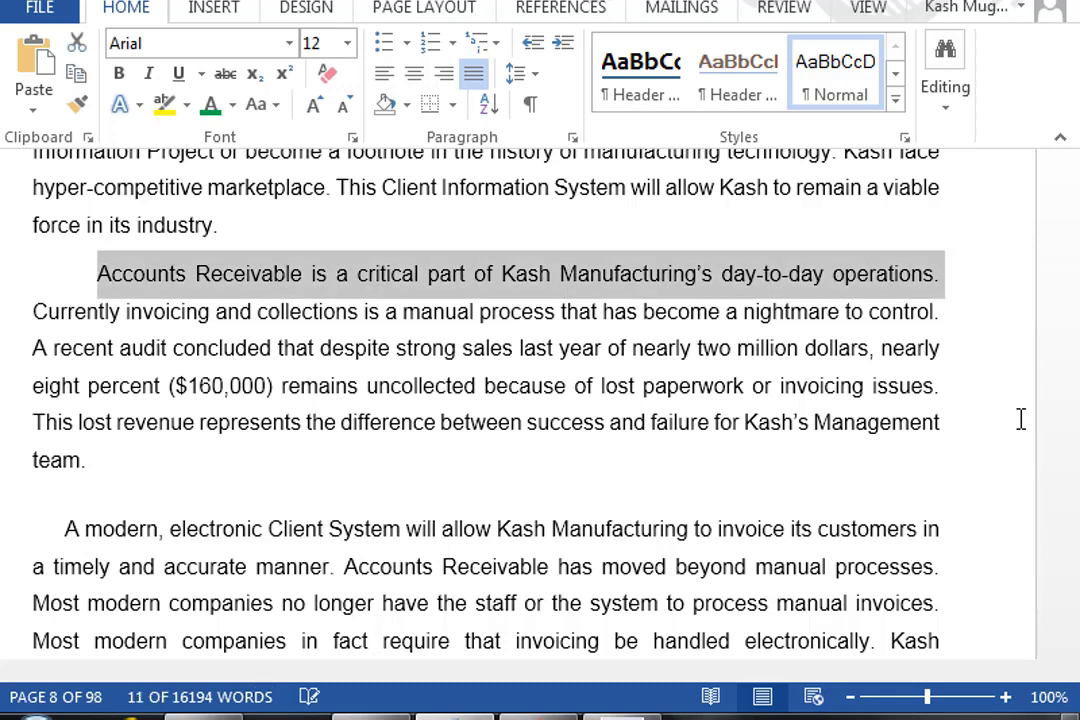
click(522, 350)
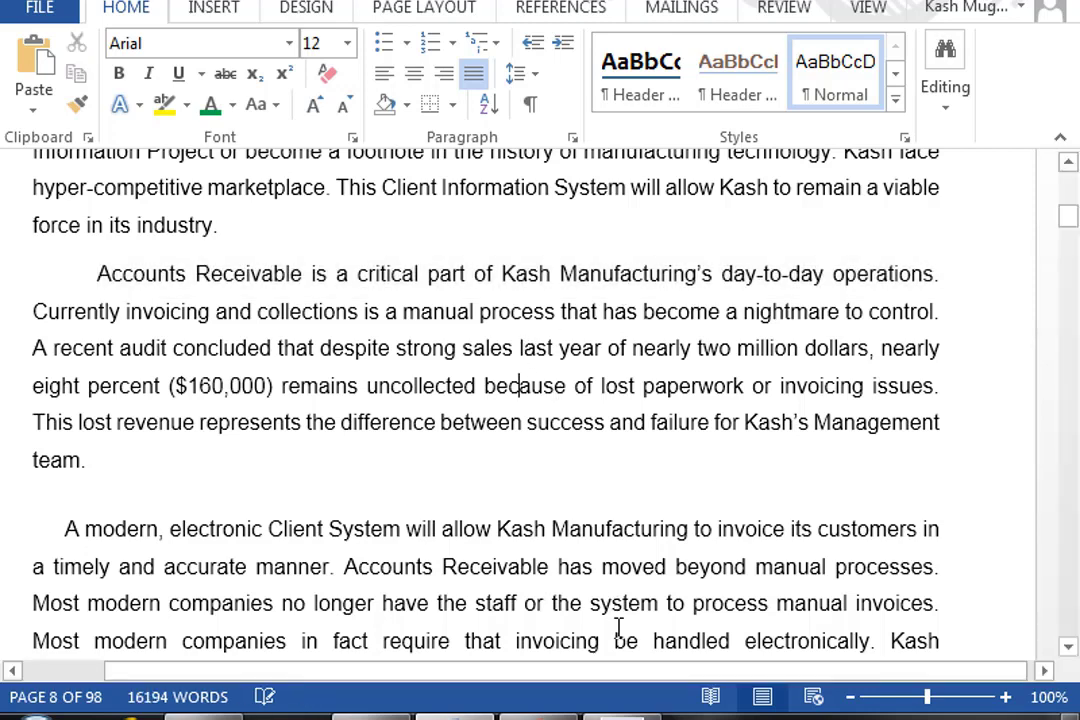
- Delete the text from "because" to the end of its line in the Accounts Receivable paragraph, and undo the deletion
key(Left)
key(Left)
key(Left)
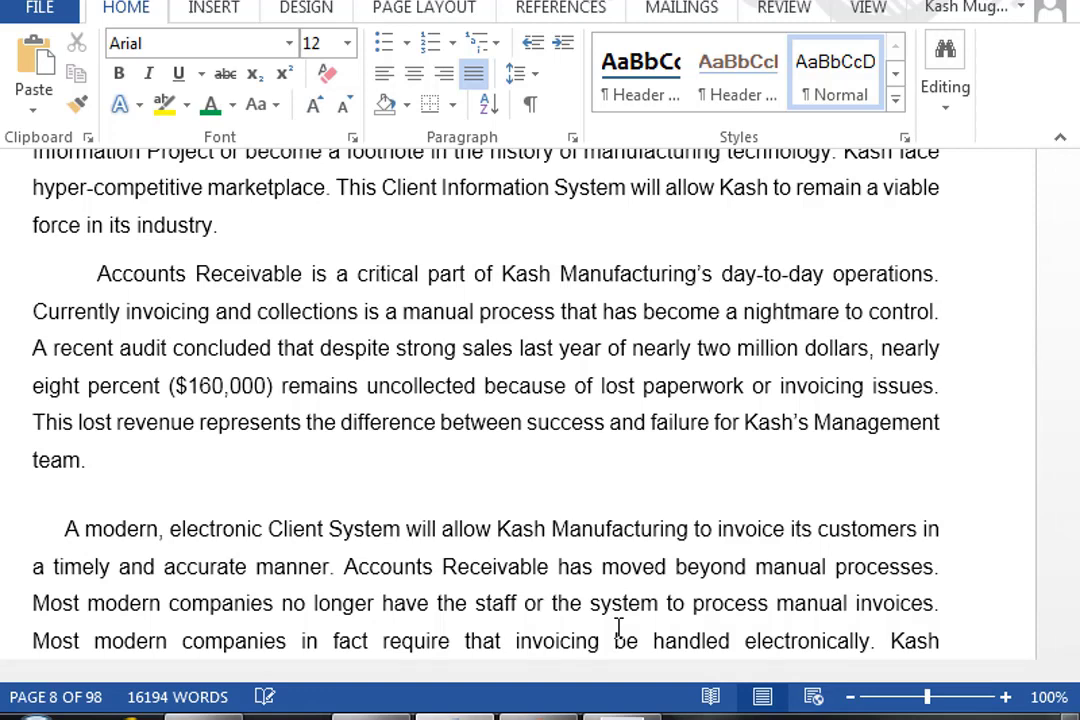
key(shift+End)
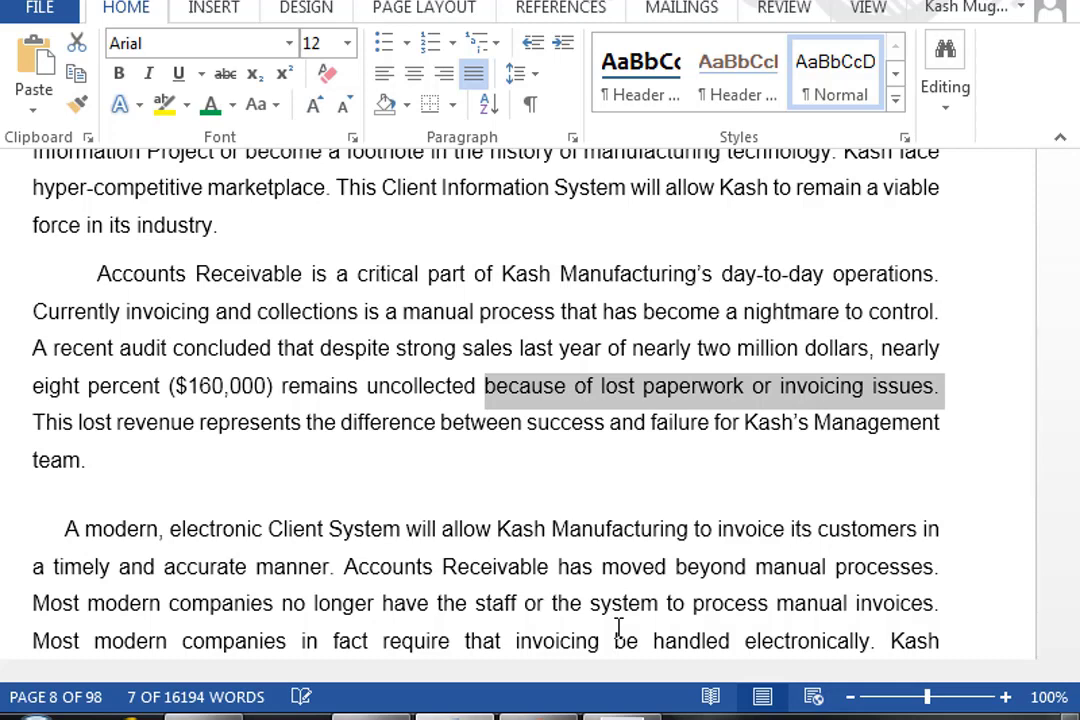
key(Delete)
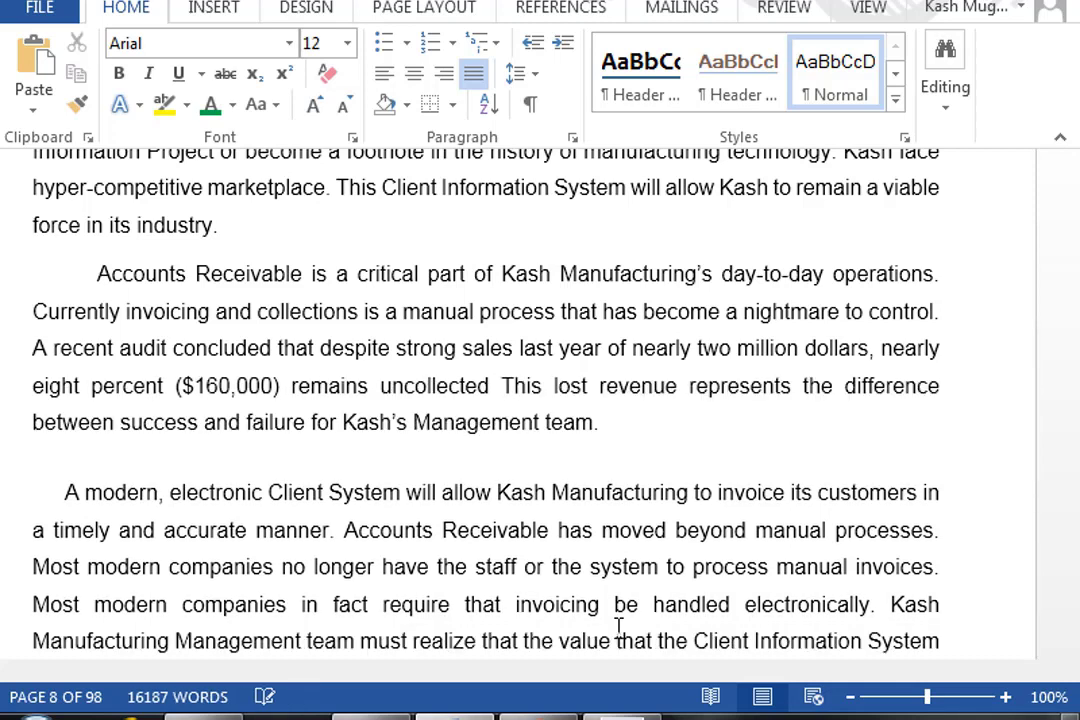
key(ctrl+z)
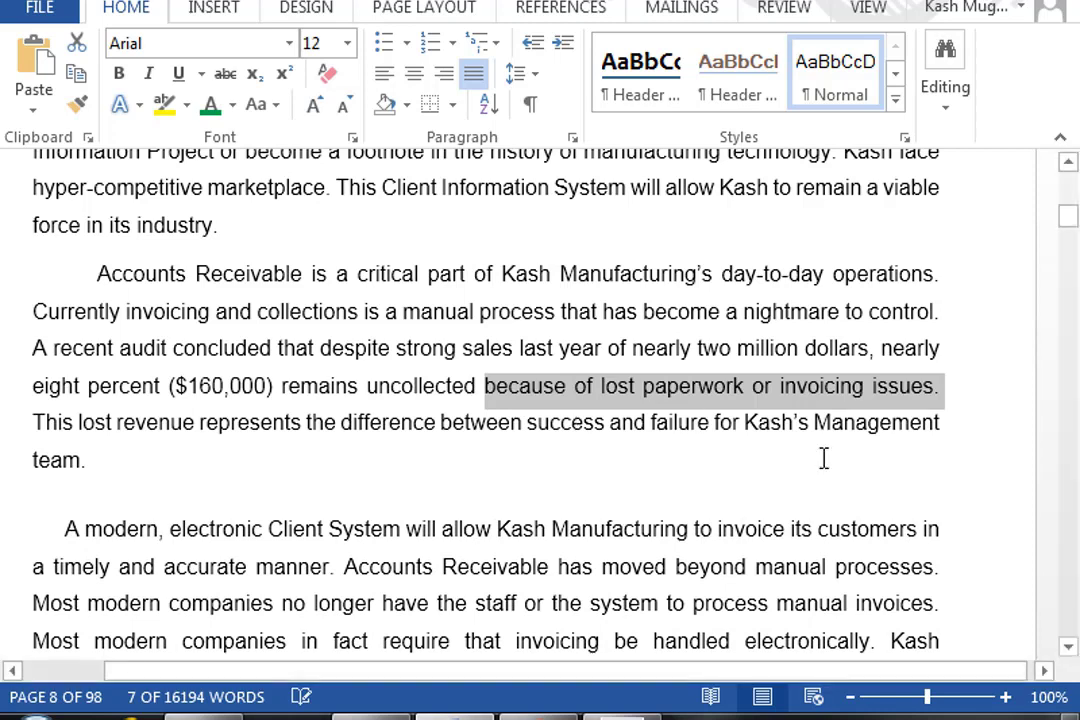
- Select the line starting "This lost revenue represents" backwards from the end of "Management" to the line's start
click(955, 424)
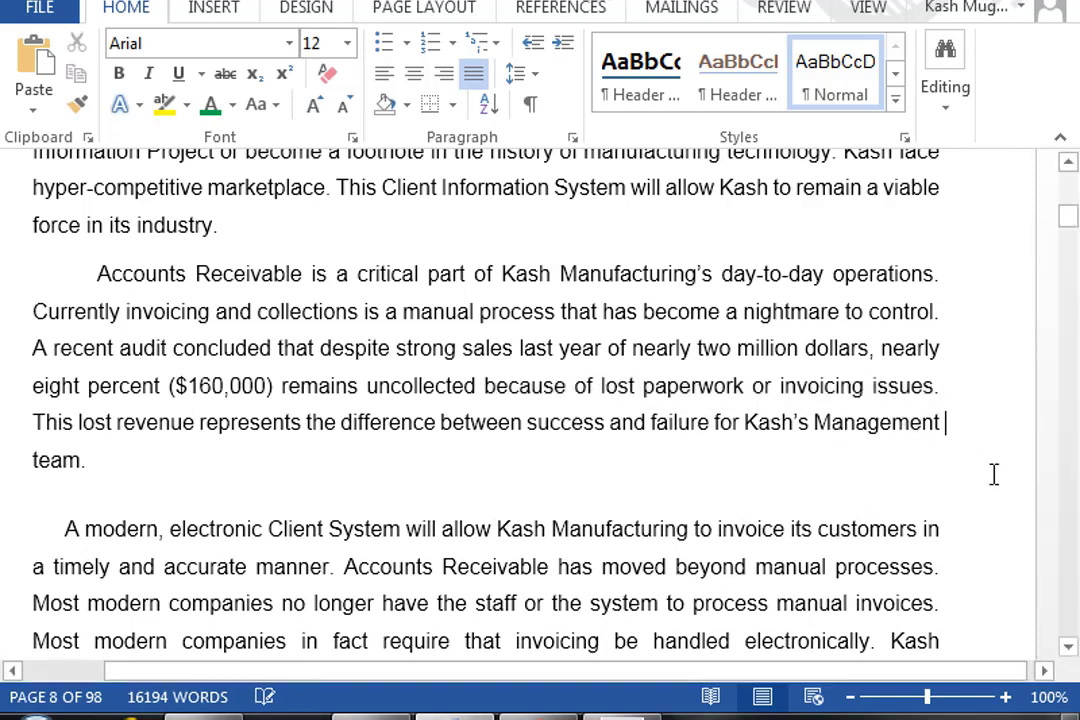
key(Left)
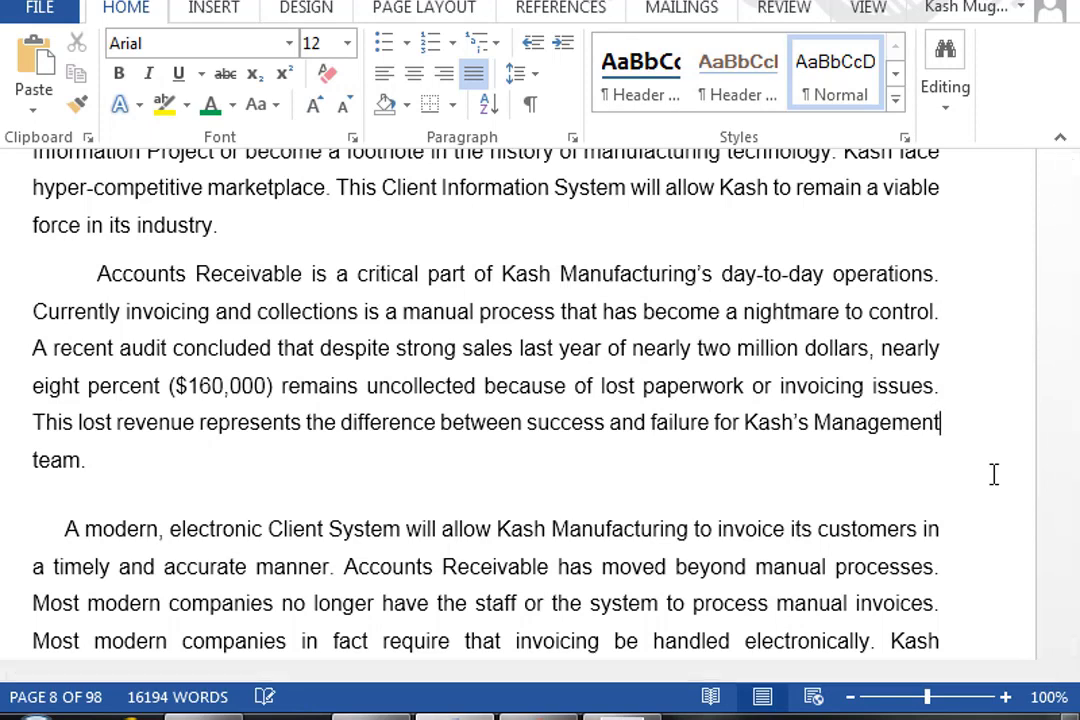
key(shift+Home)
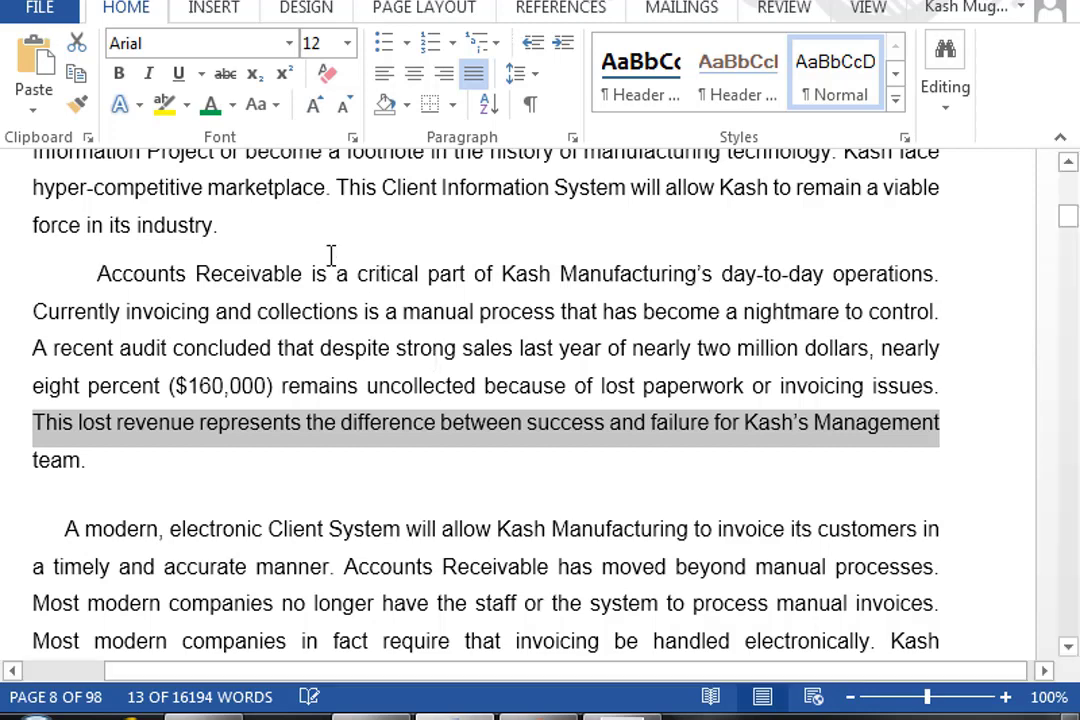
- Extend a selection line by line from "Accounts Receivable" to the paragraph's end, shrink it by two lines, and clear it
click(263, 273)
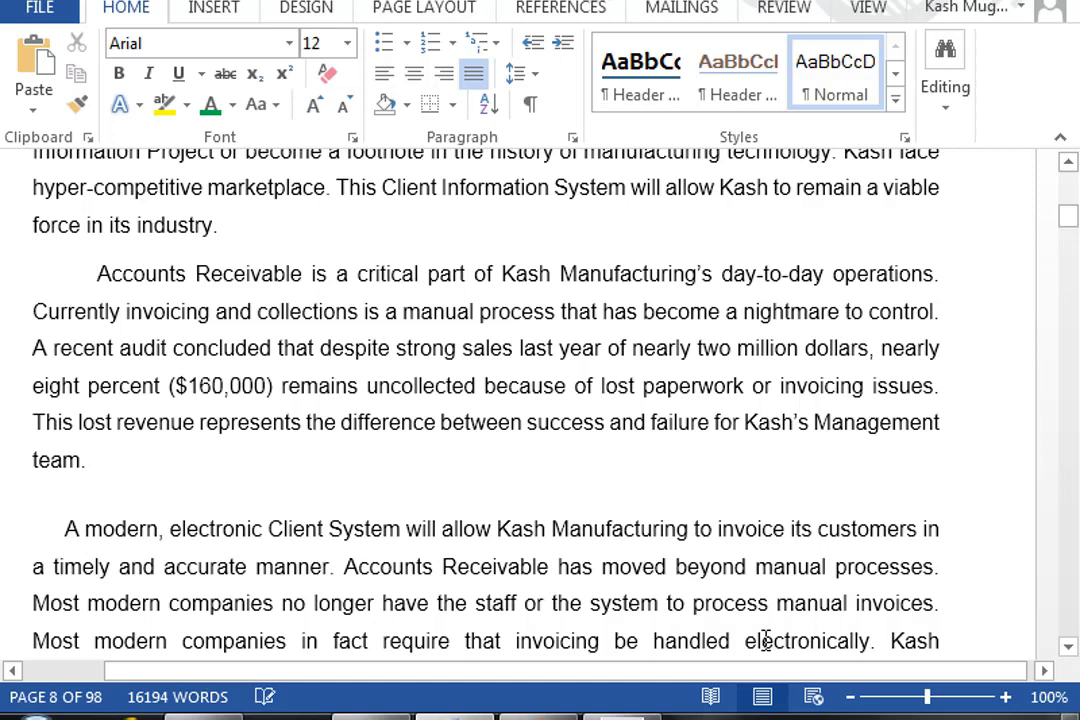
key(Home)
key(shift+Down)
key(shift+Down)
key(shift+Down)
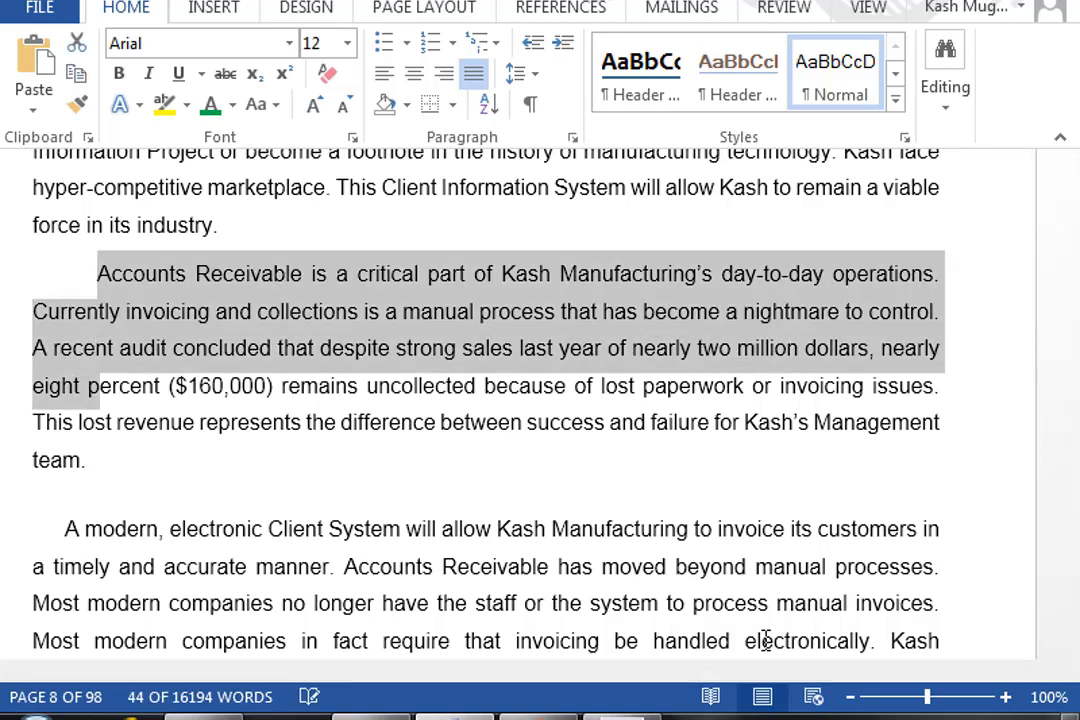
key(shift+Down)
key(shift+Down)
key(shift+Down)
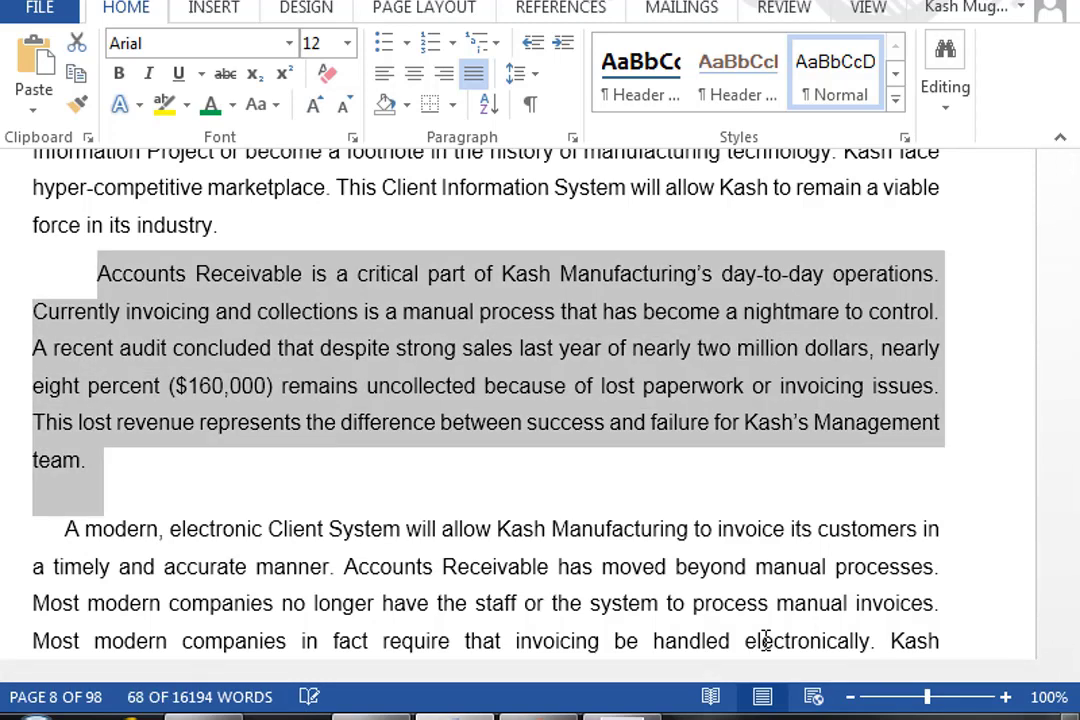
key(shift+Up)
key(shift+Up)
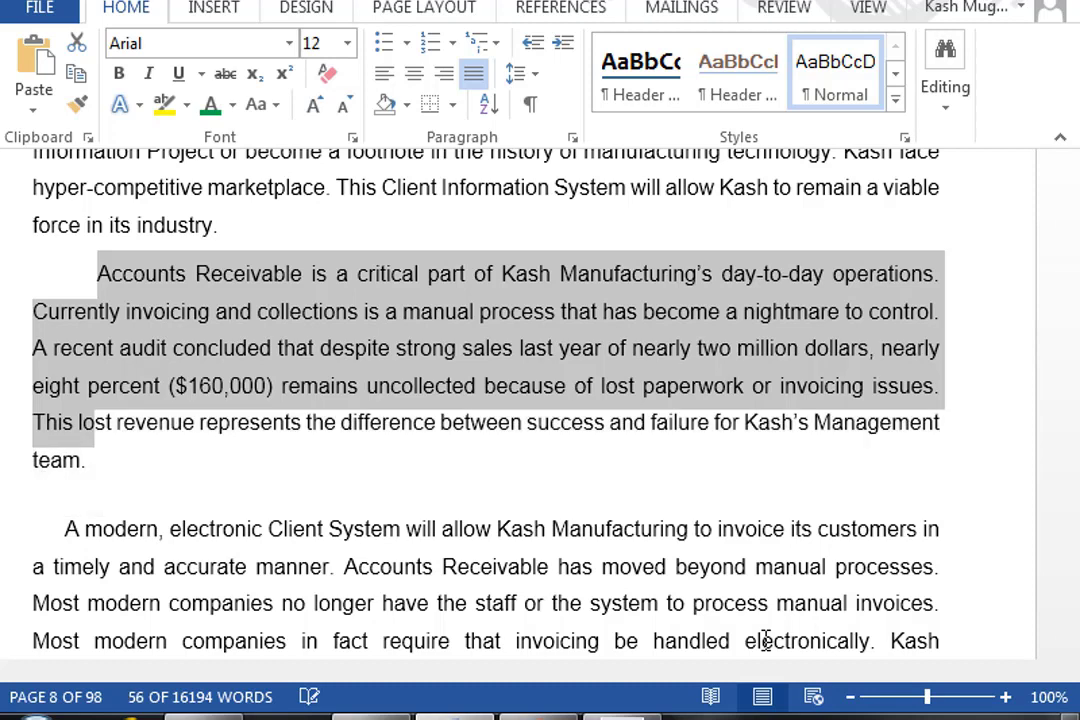
click(523, 422)
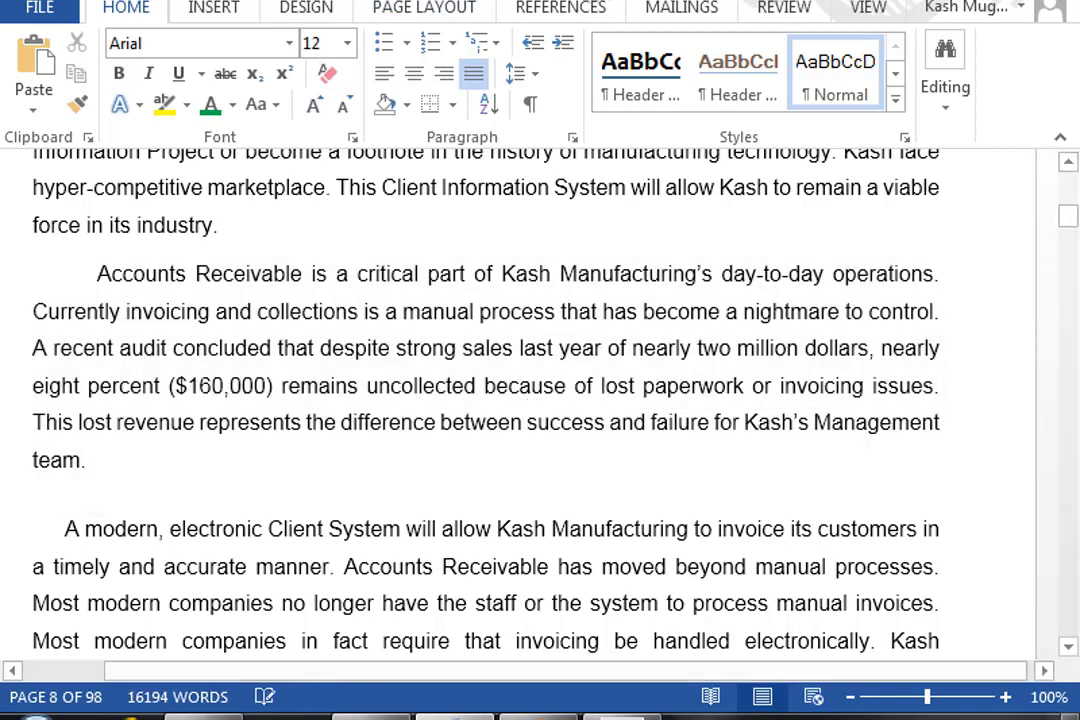
- Select the single word "process" in the Accounts Receivable paragraph's second line and clear the selection
click(434, 312)
double_click(510, 312)
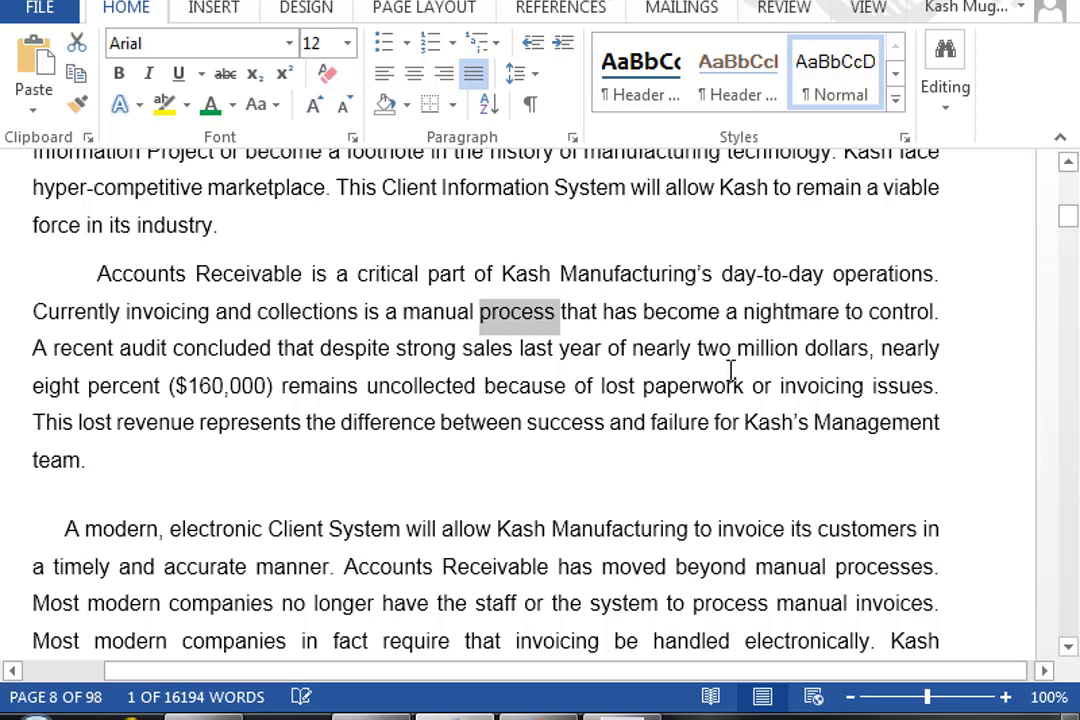
click(793, 311)
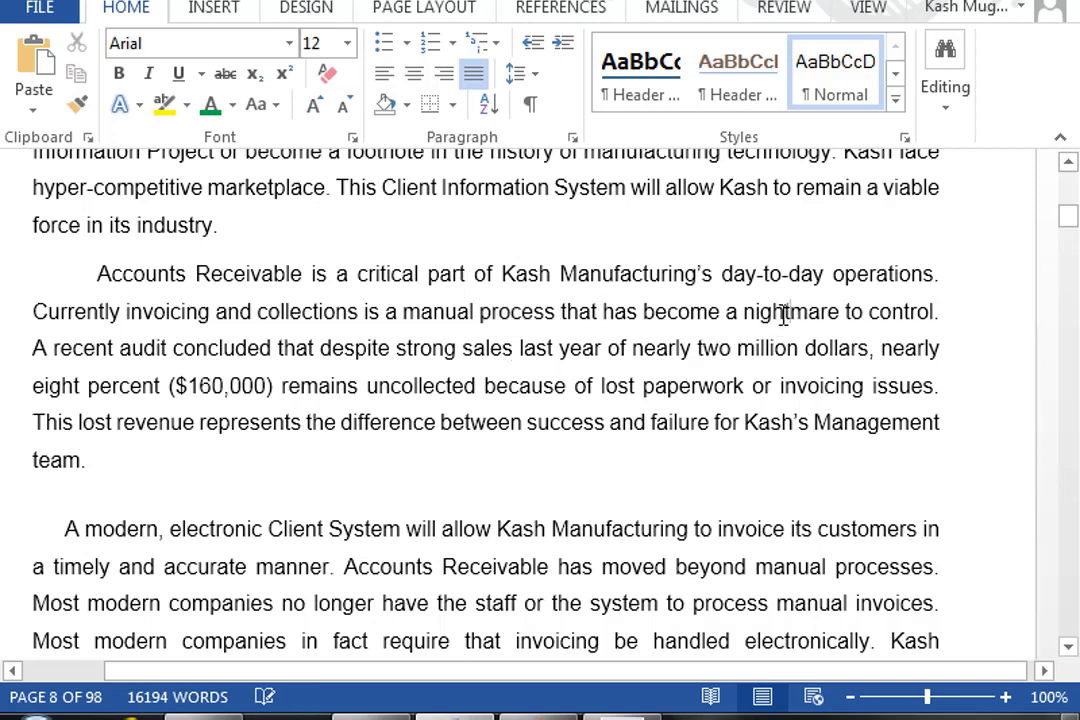
- Delete the word "nightmare" from the Accounts Receivable paragraph and undo the deletion
double_click(785, 313)
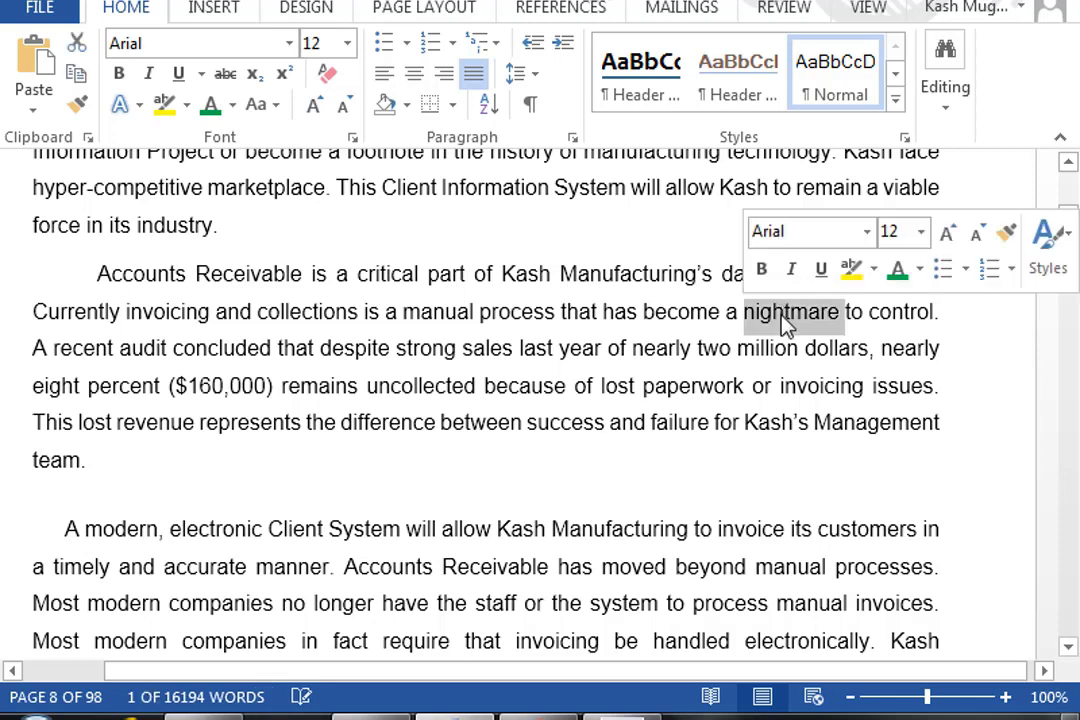
key(Delete)
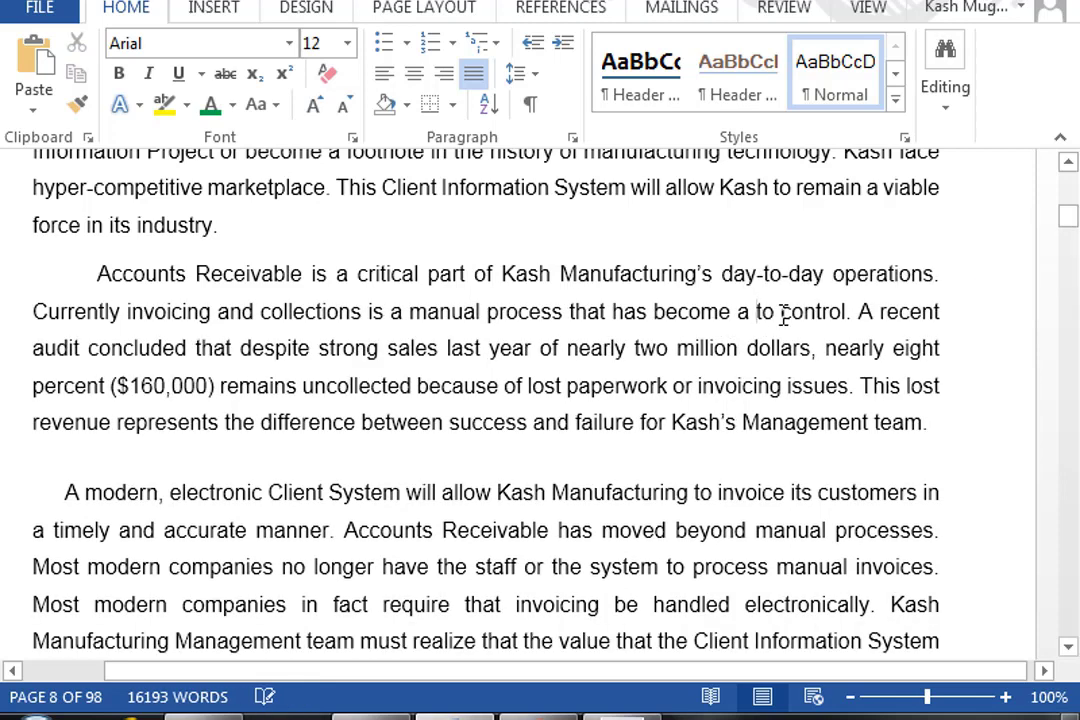
key(ctrl+z)
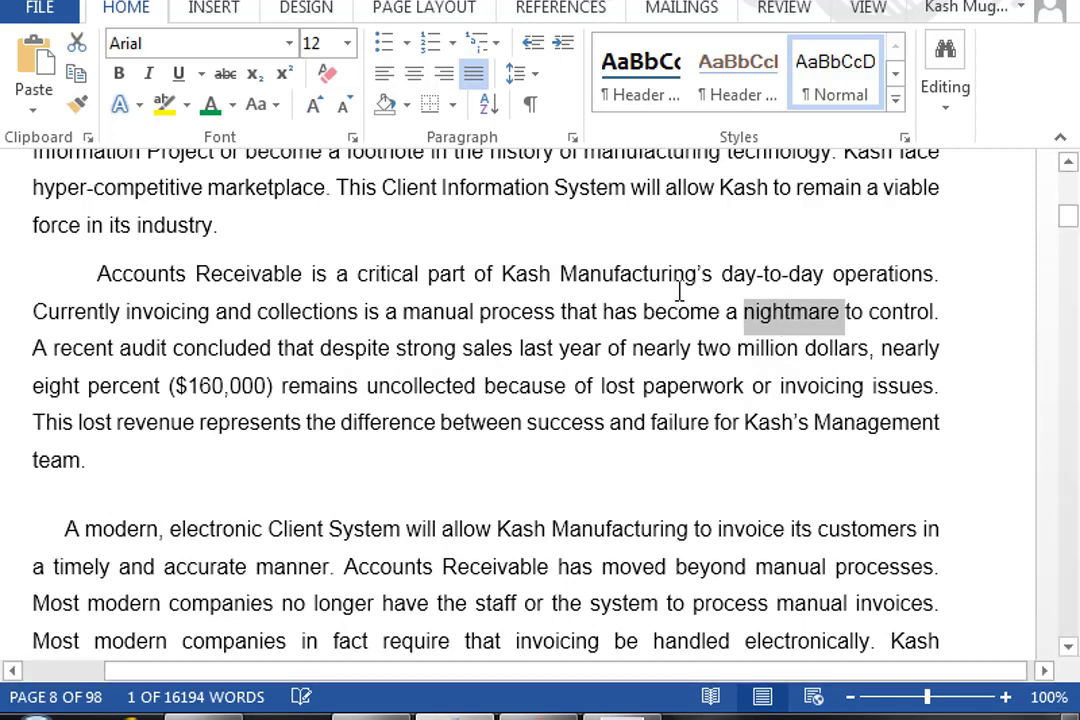
- Select the entire paragraph beginning "Accounts Receivable is a critical part" and delete it
click(632, 313)
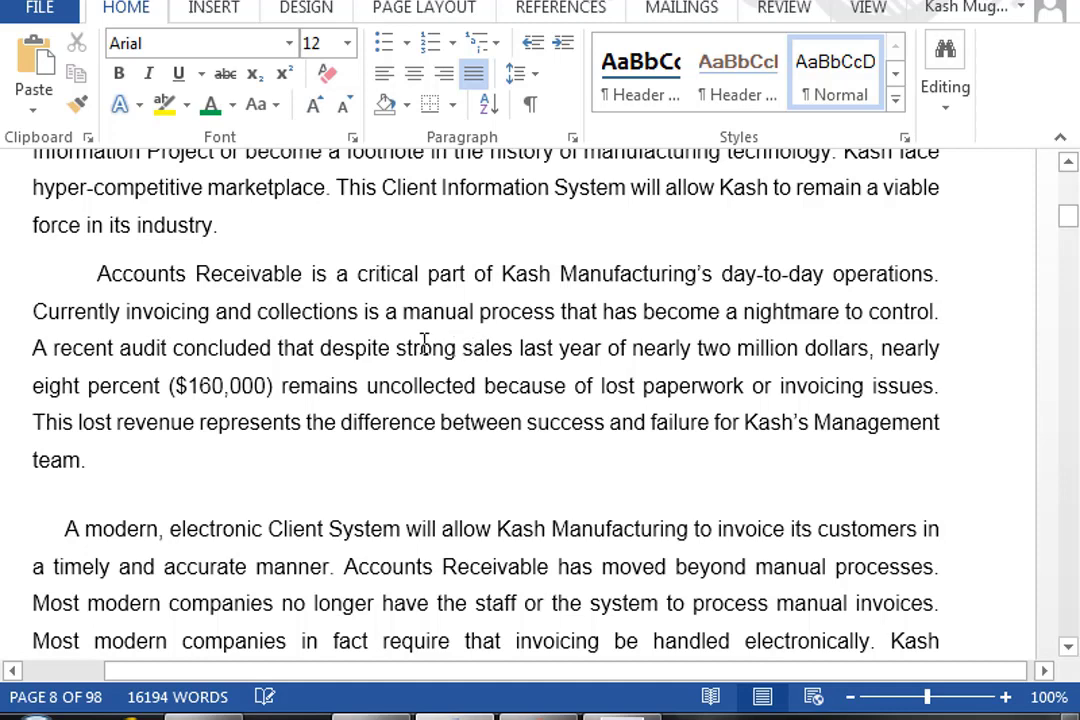
triple_click(284, 348)
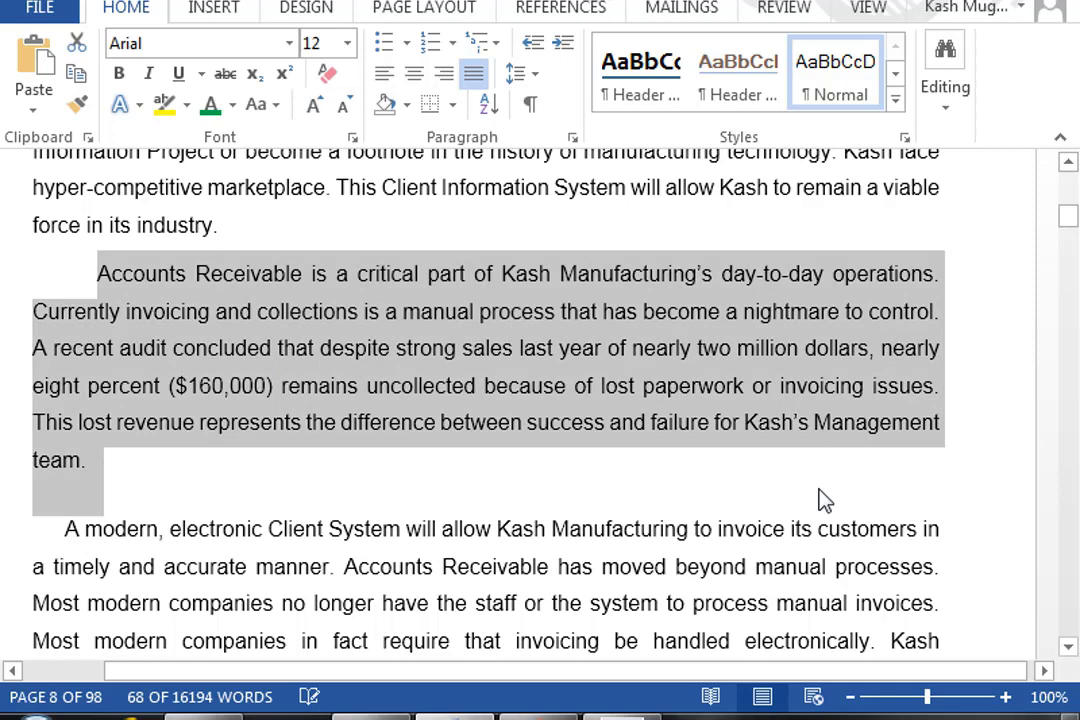
key(Delete)
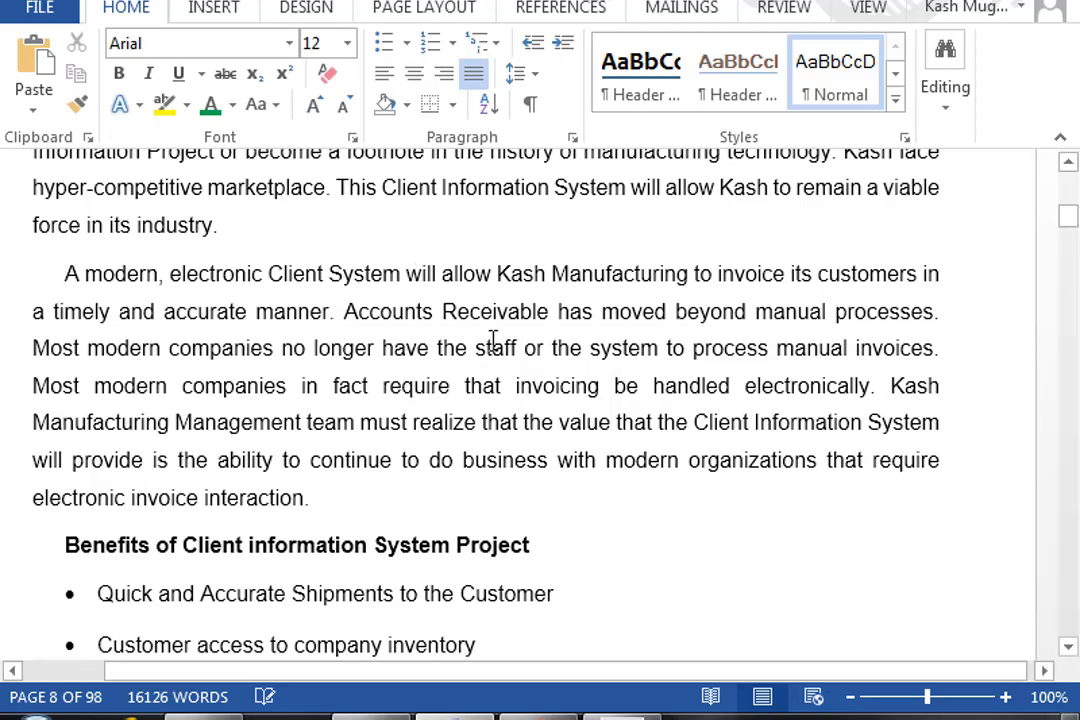
- Select the whole paragraph beginning "A modern, electronic Client System" and set its line spacing to 2.0
scroll(430, 390, up, 5)
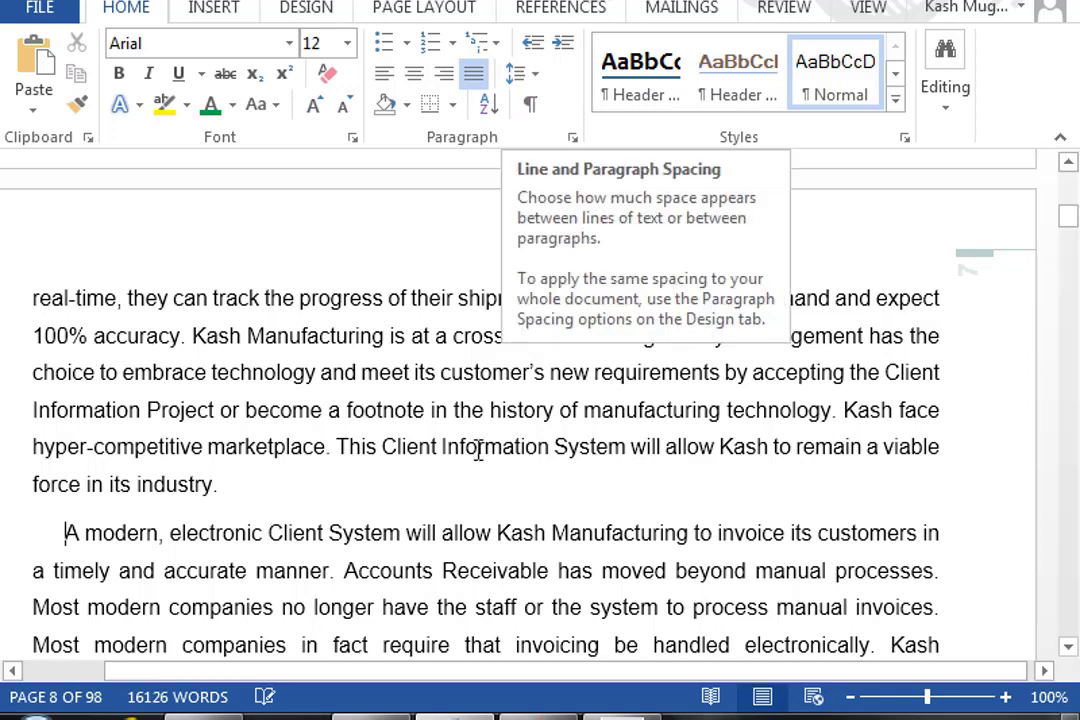
scroll(554, 462, down, 1)
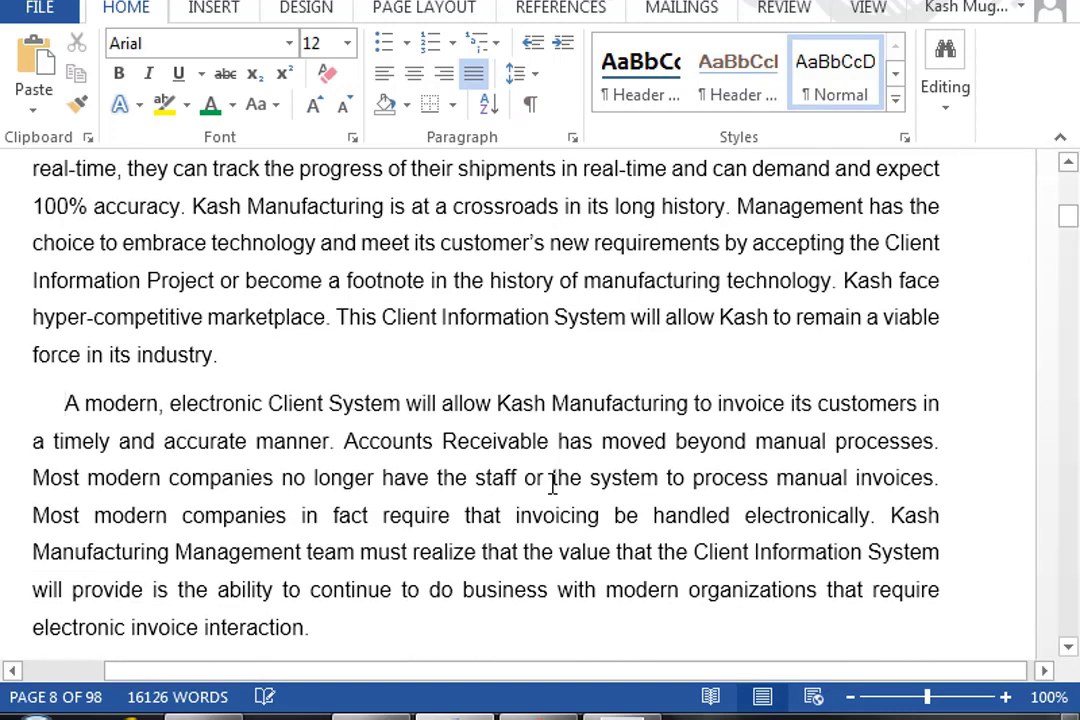
drag(367, 630, 88, 408)
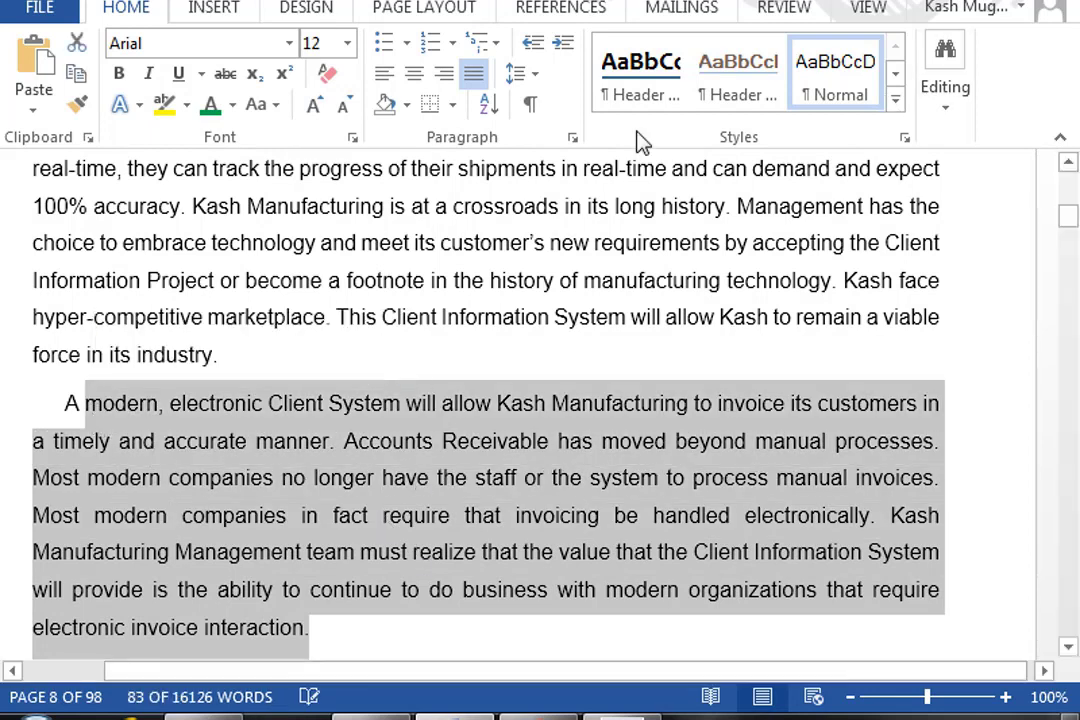
click(605, 12)
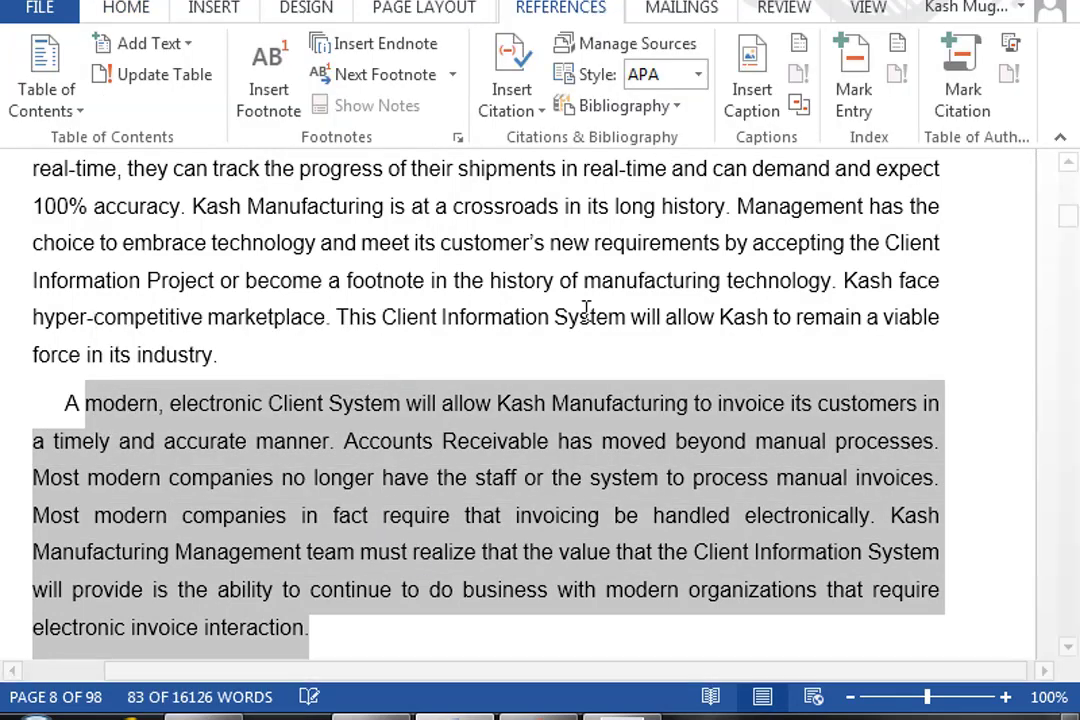
click(568, 441)
drag(347, 646, 53, 415)
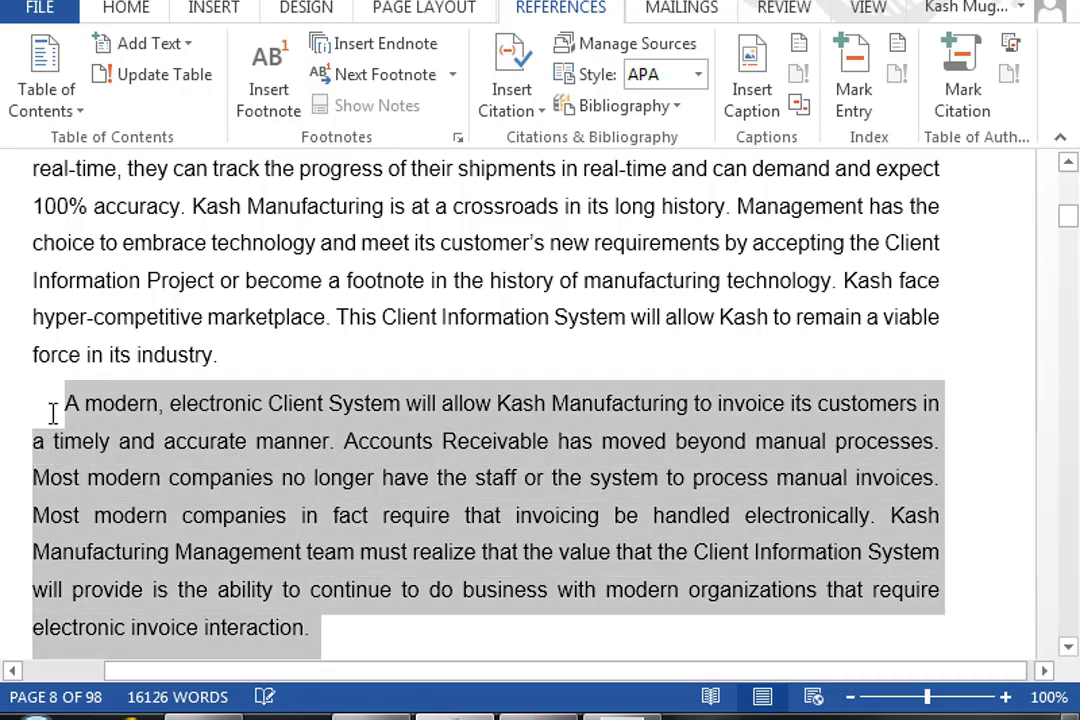
click(133, 12)
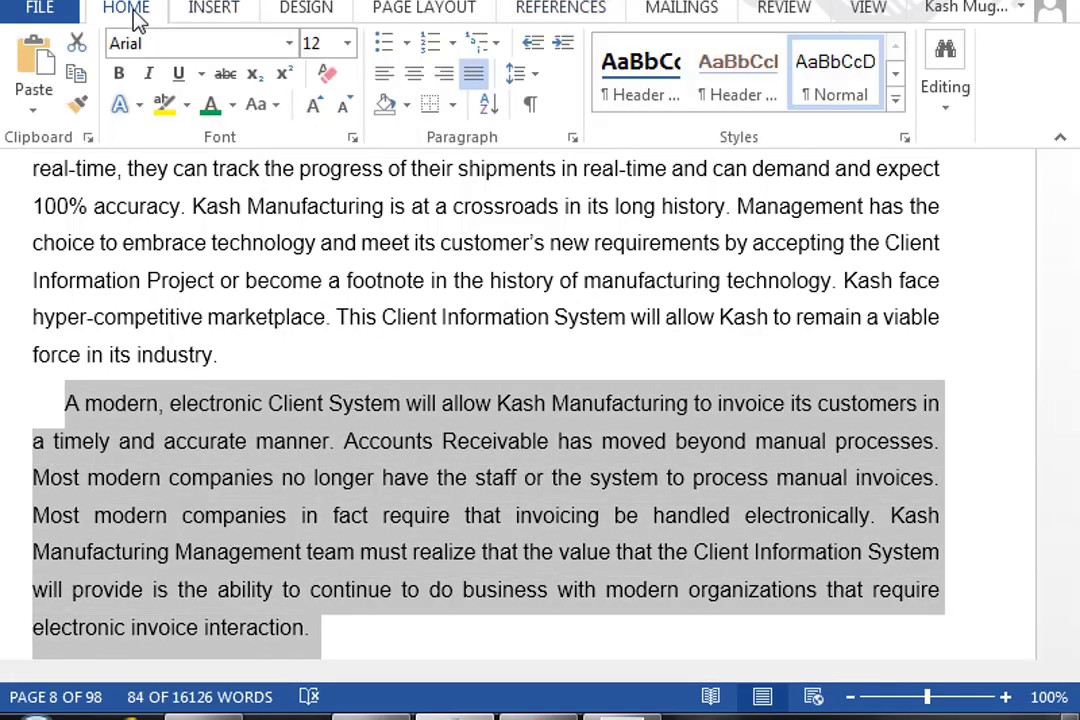
click(529, 76)
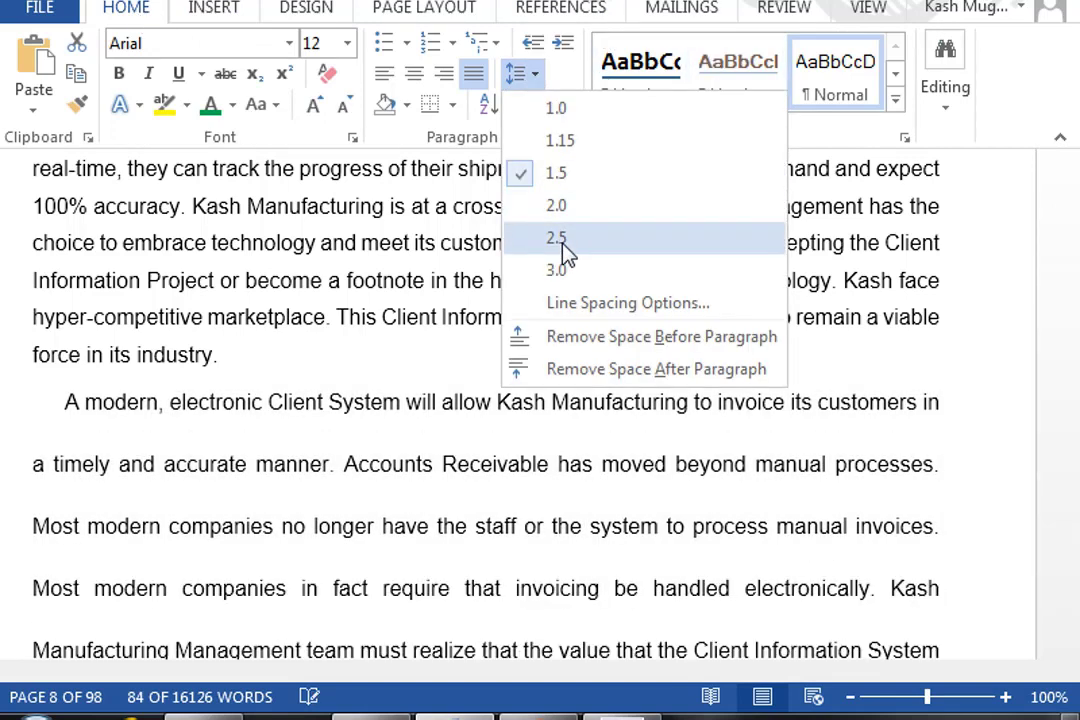
click(557, 205)
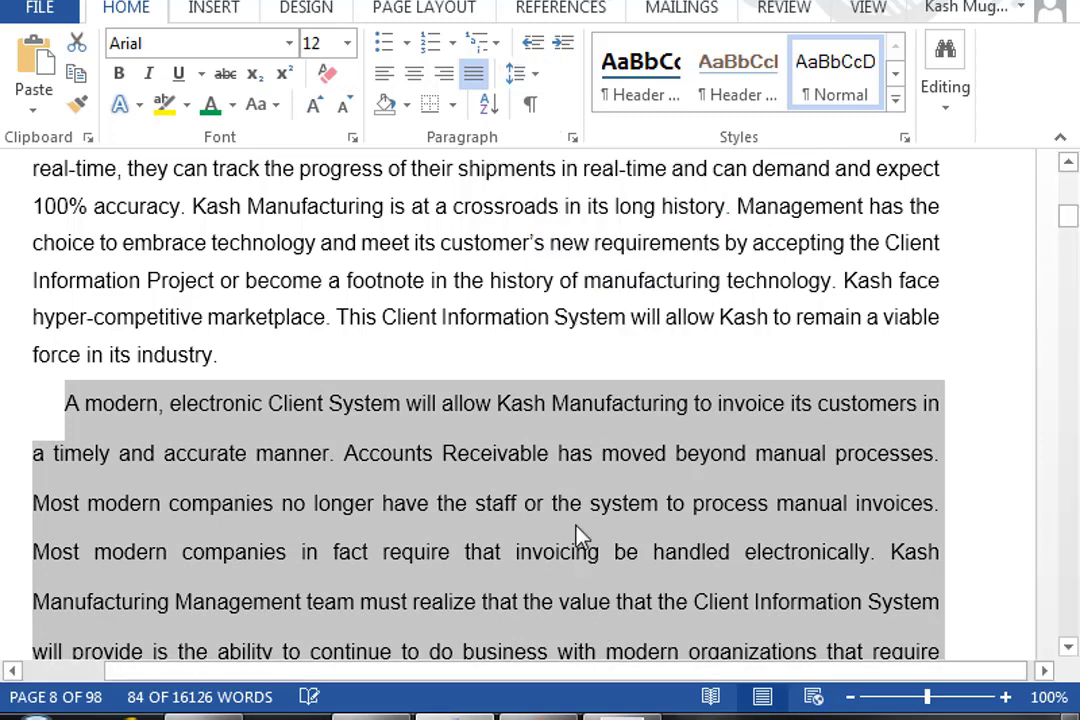
- Add the Line and Paragraph Spacing command to the Quick Access Toolbar
right_click(529, 90)
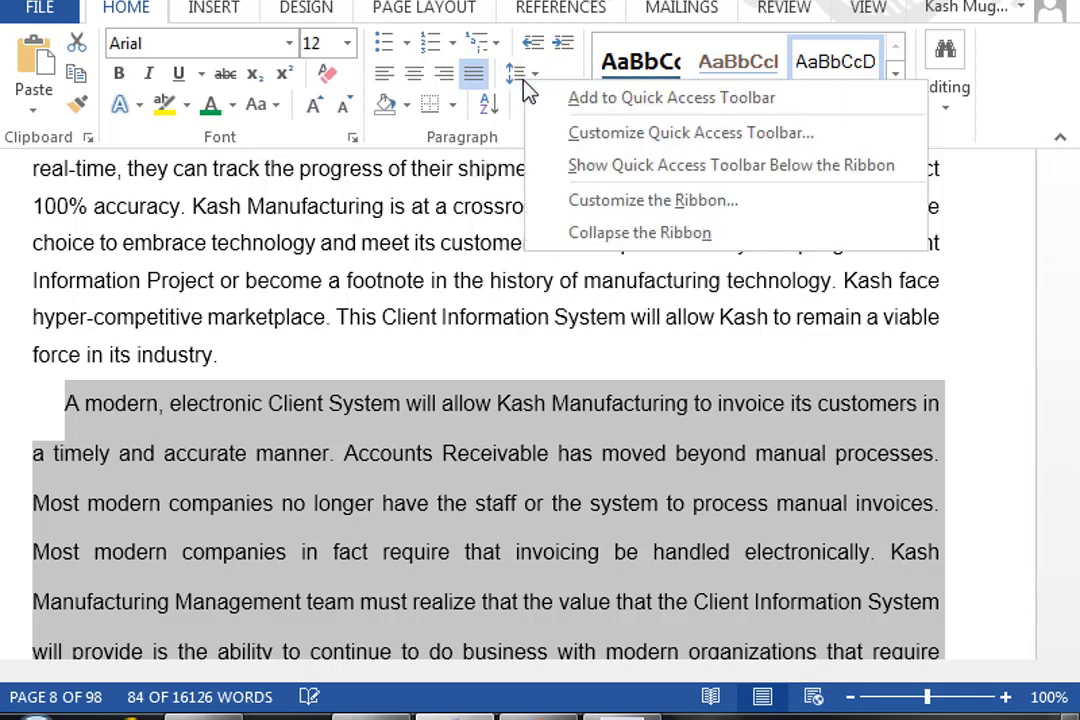
click(637, 98)
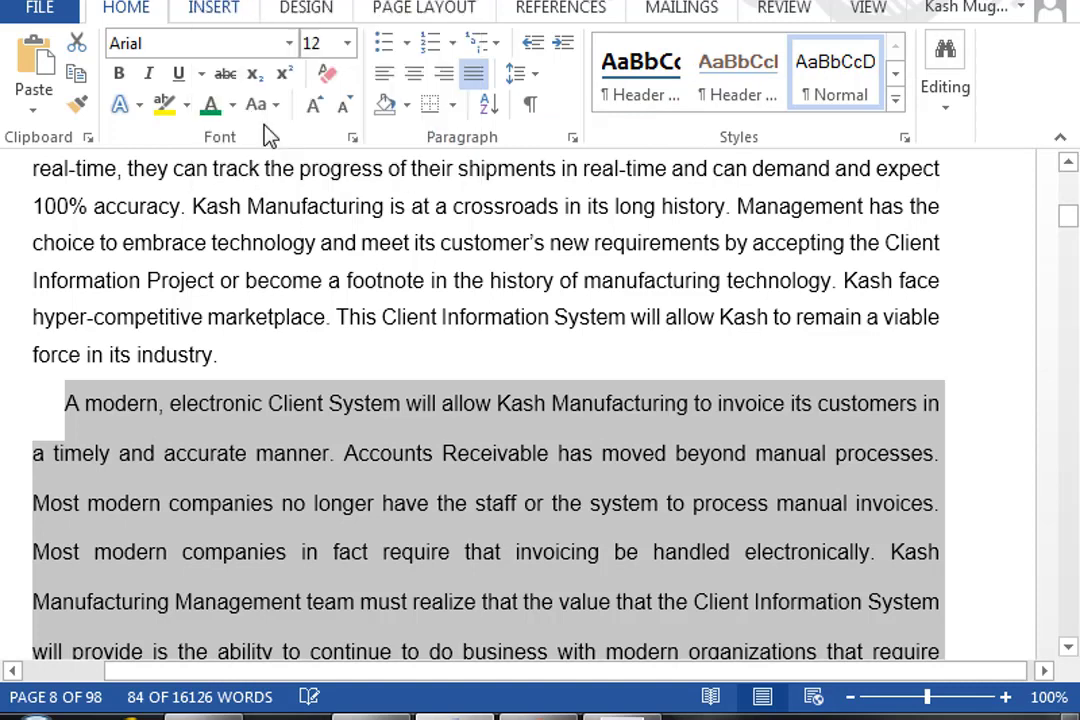
- With the Review commands showing, set the selected paragraph's line spacing to 1.5 through the quick-access spacing command
scroll(468, 462, down, 1)
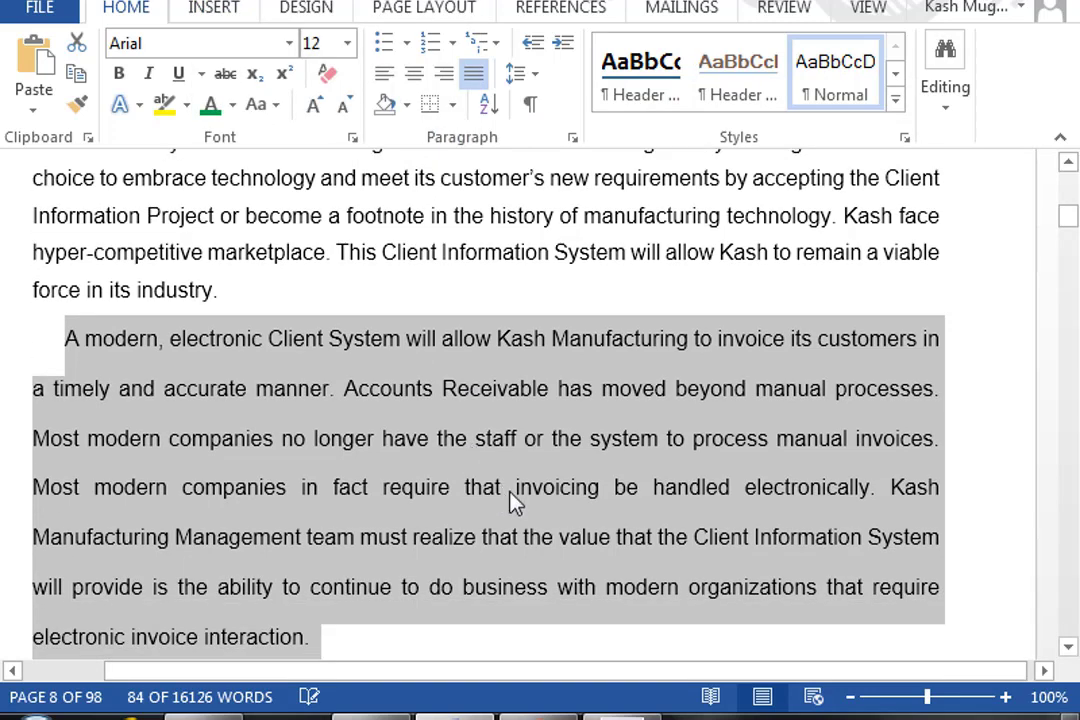
click(666, 20)
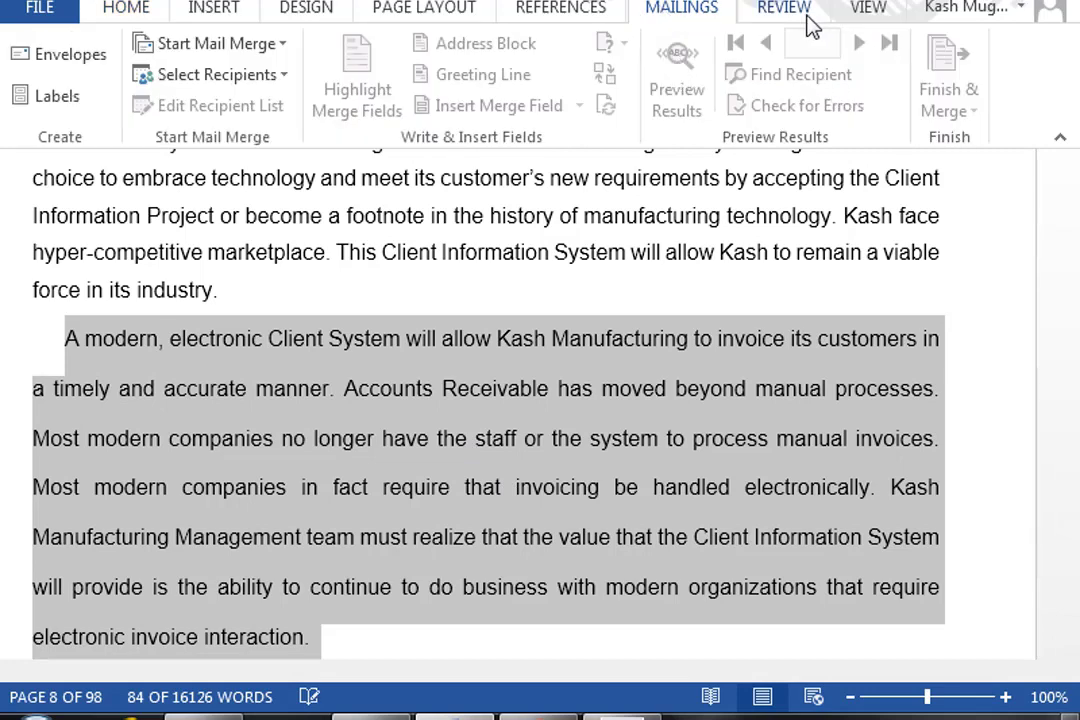
click(808, 18)
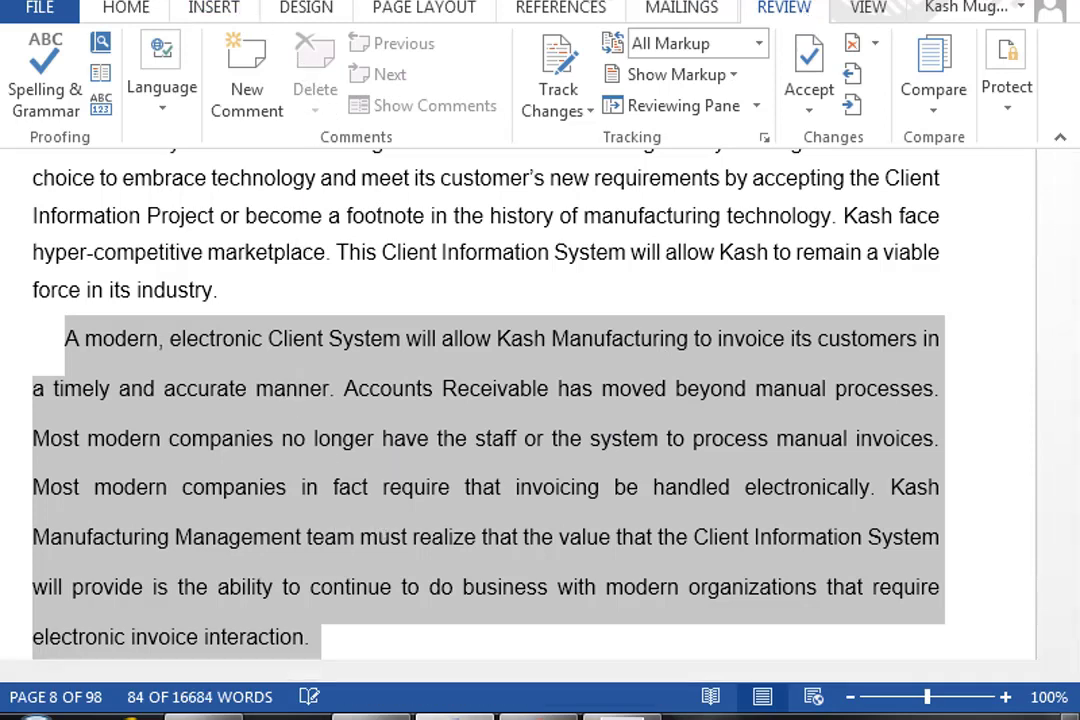
click(185, 0)
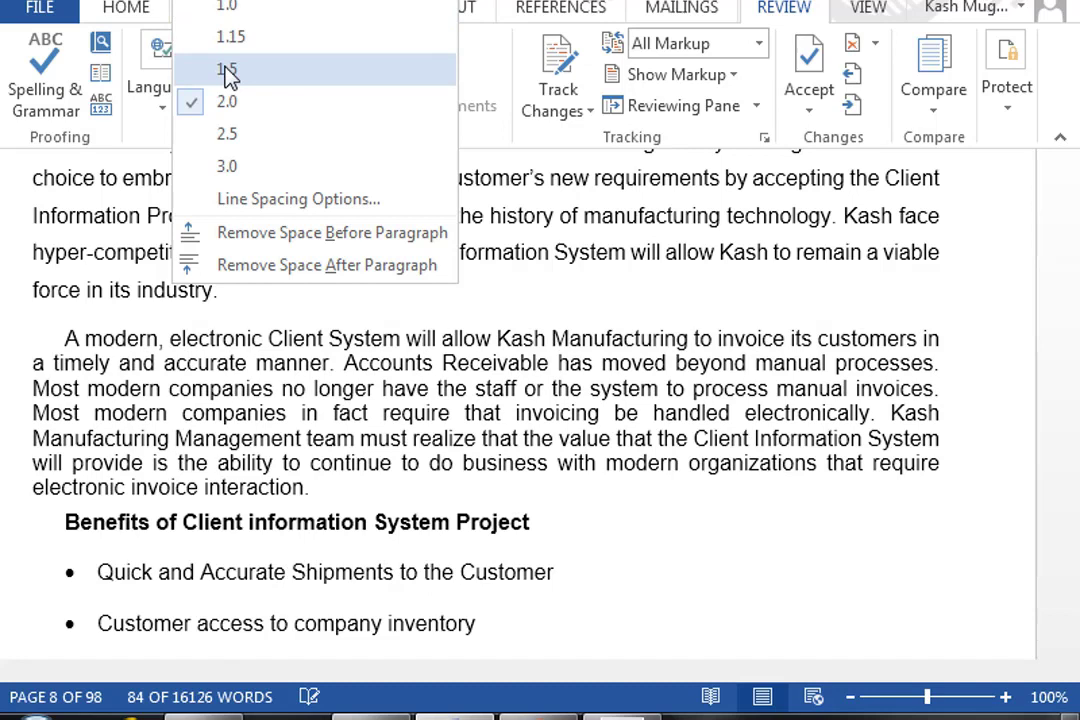
click(228, 72)
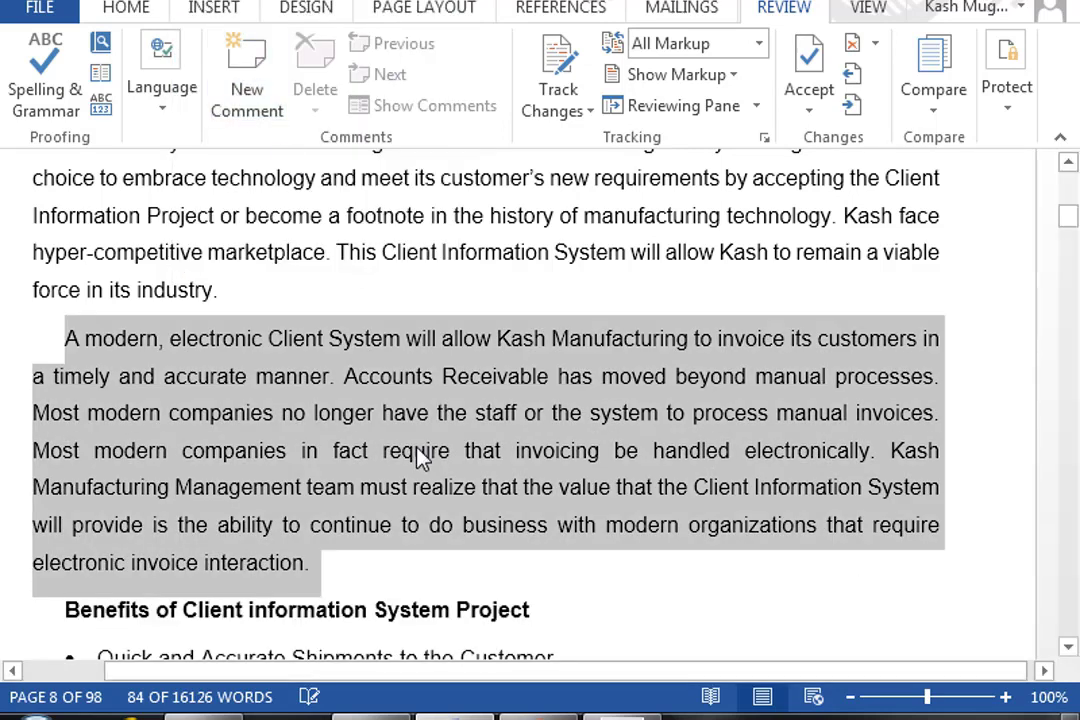
- Deselect the paragraph, add the Font Color command to the Quick Access Toolbar, and open its color palette from there
click(415, 452)
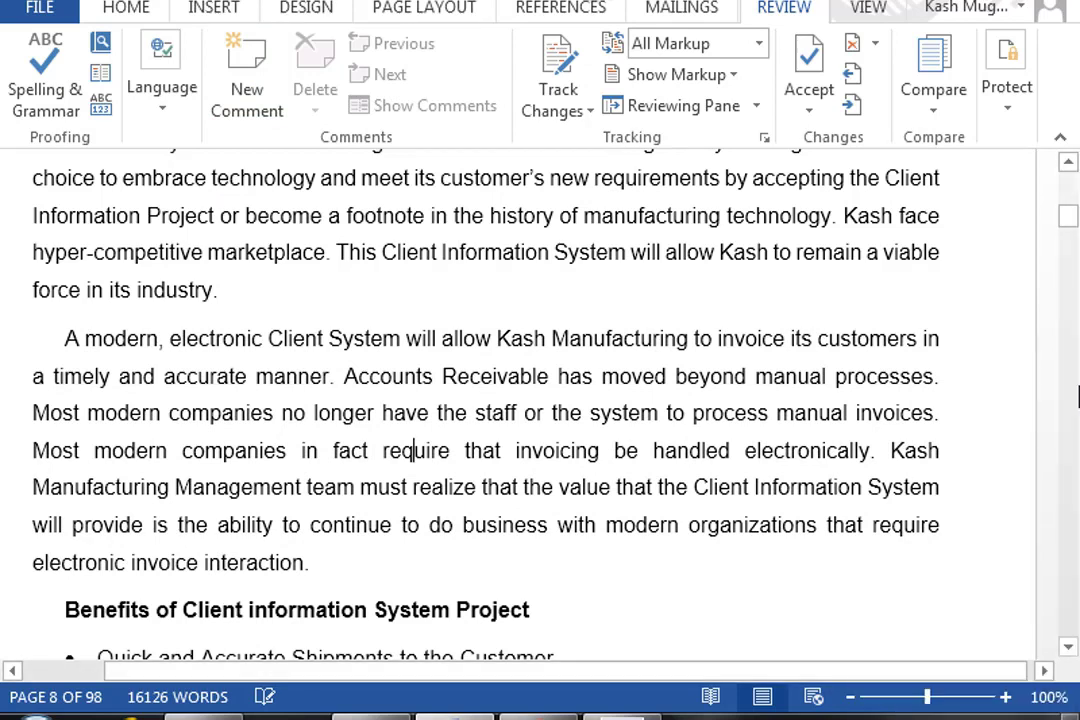
click(110, 12)
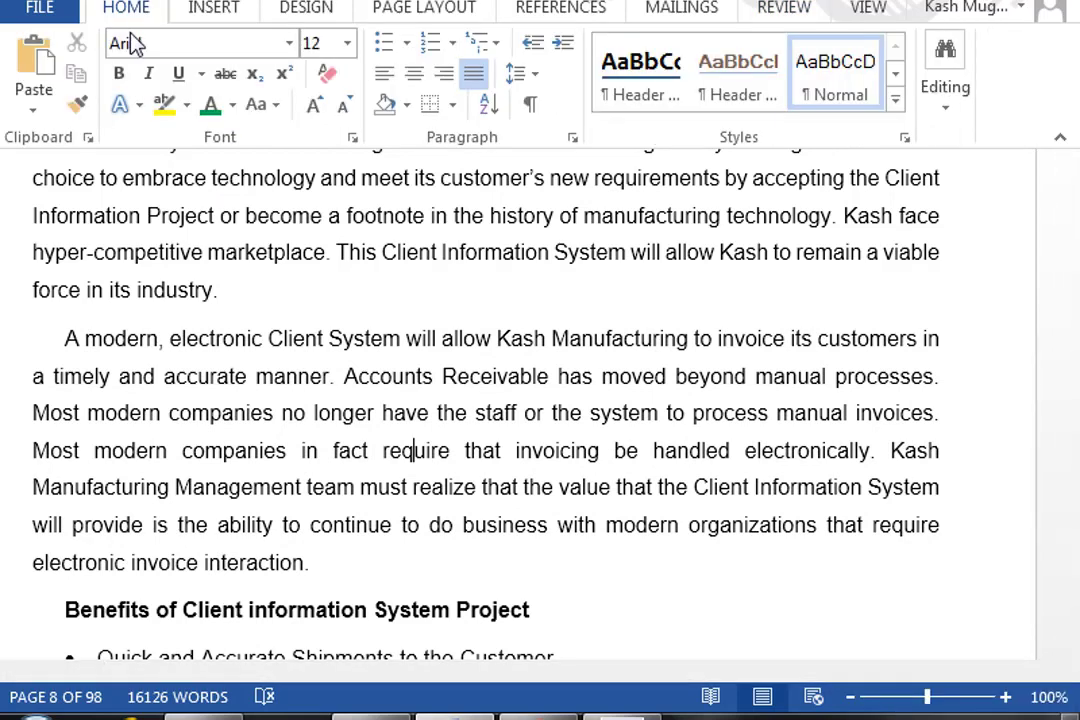
right_click(210, 112)
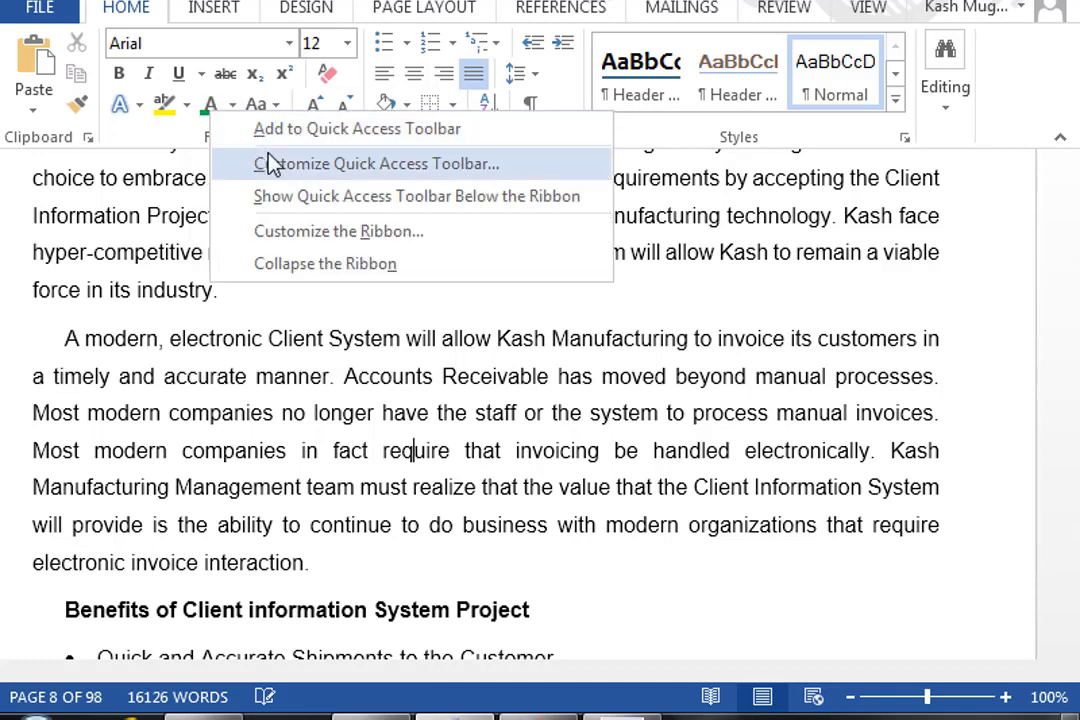
click(302, 133)
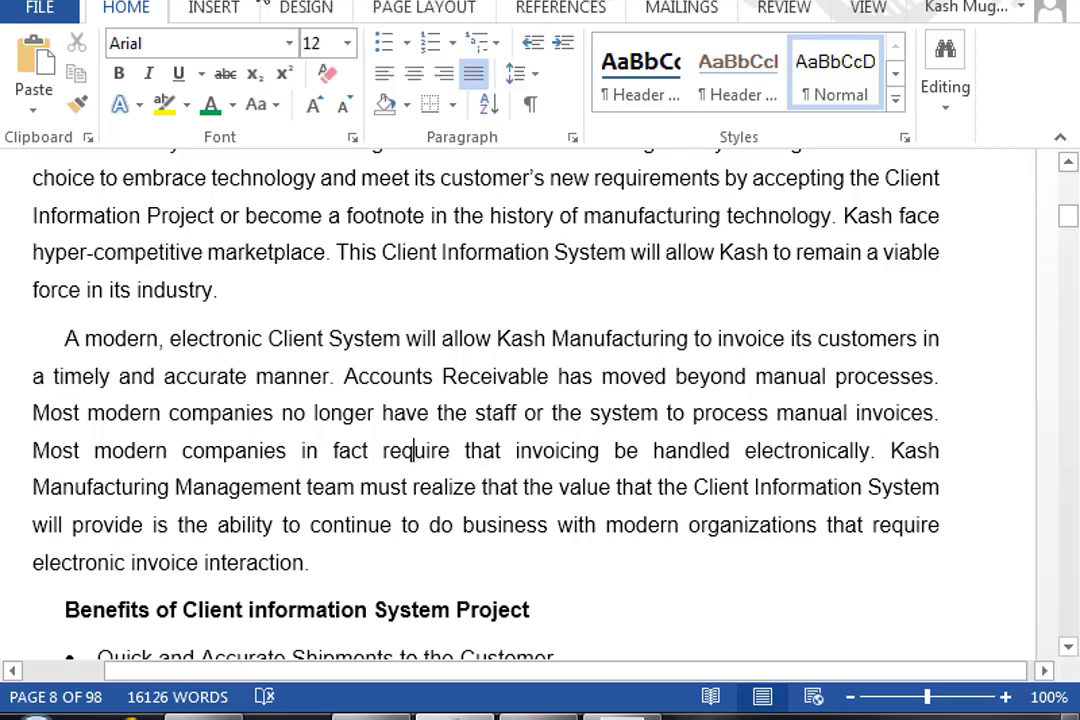
click(222, 2)
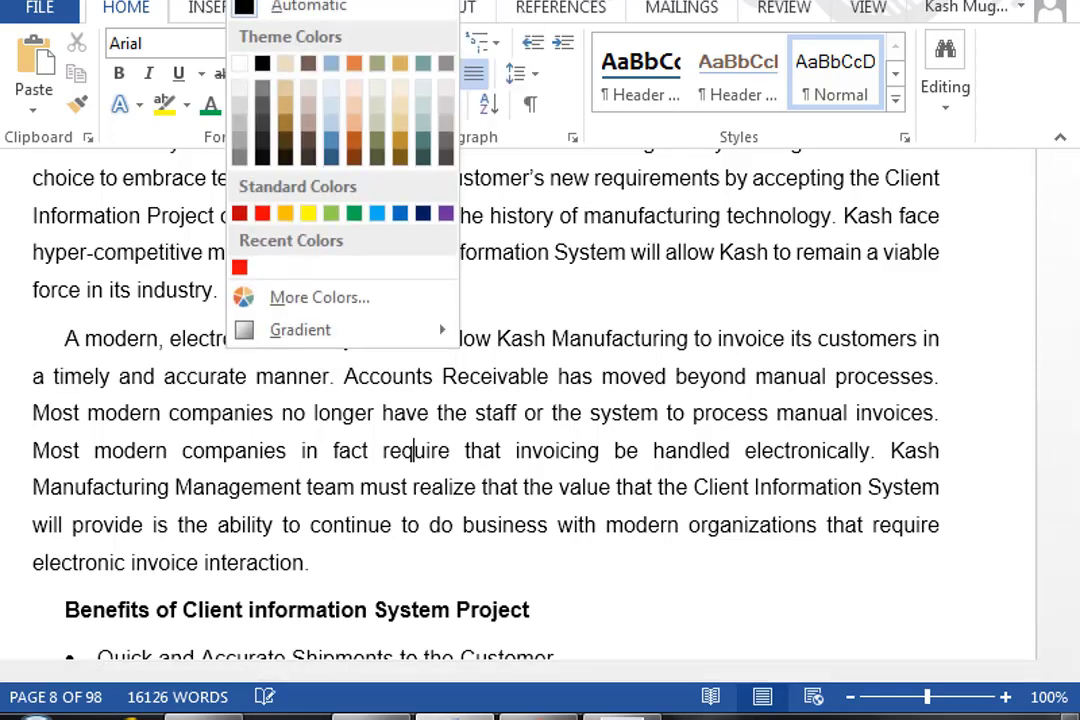
- Remove the Font Color command from the Quick Access Toolbar through the Word options and apply the change
right_click(313, 2)
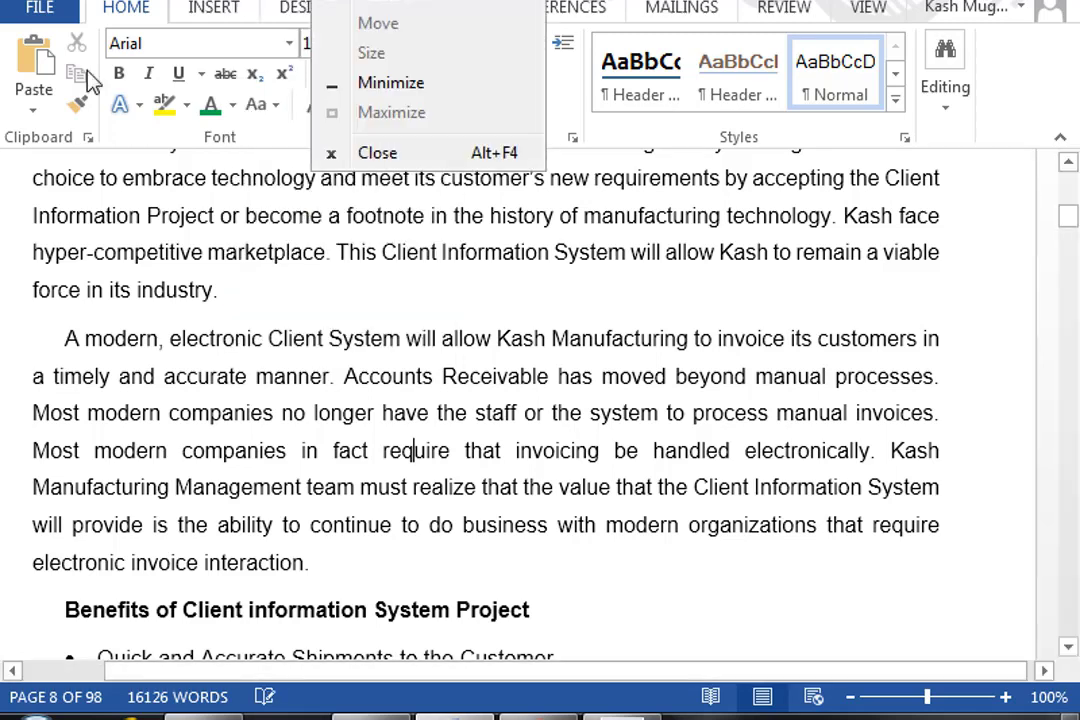
click(38, 12)
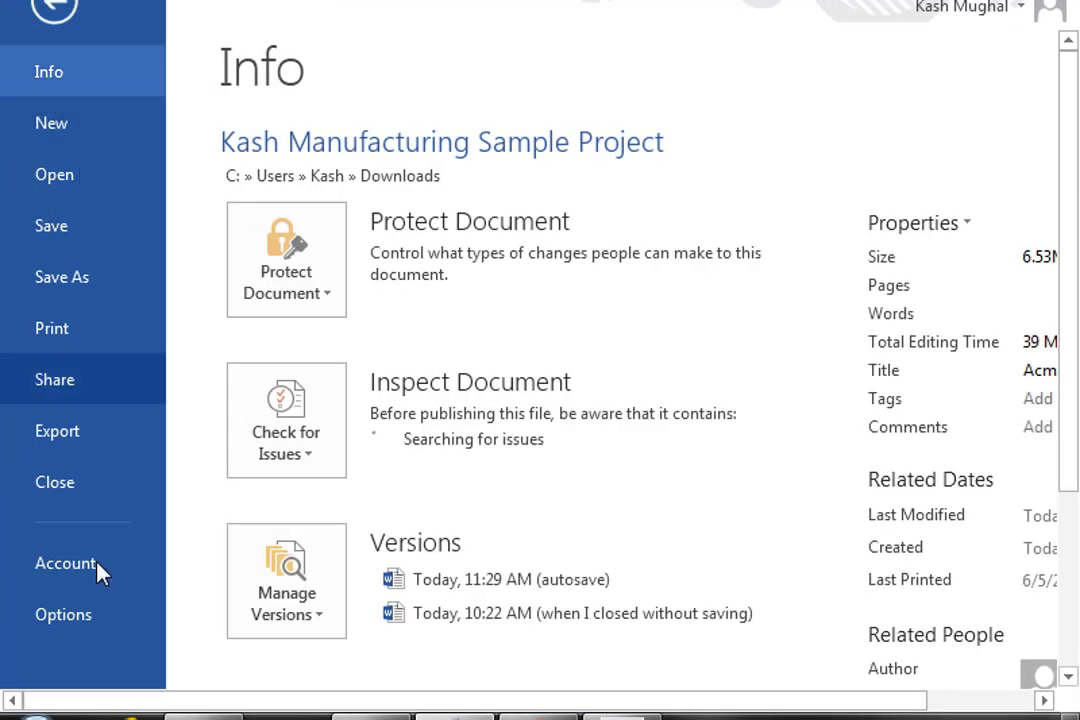
click(72, 616)
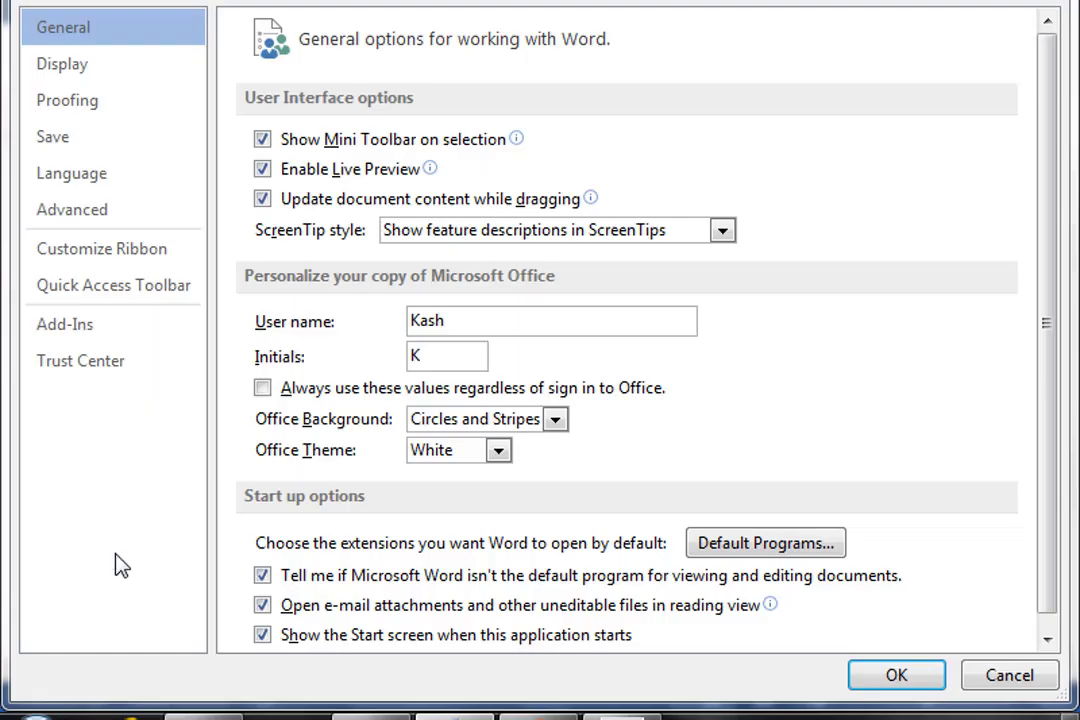
click(93, 287)
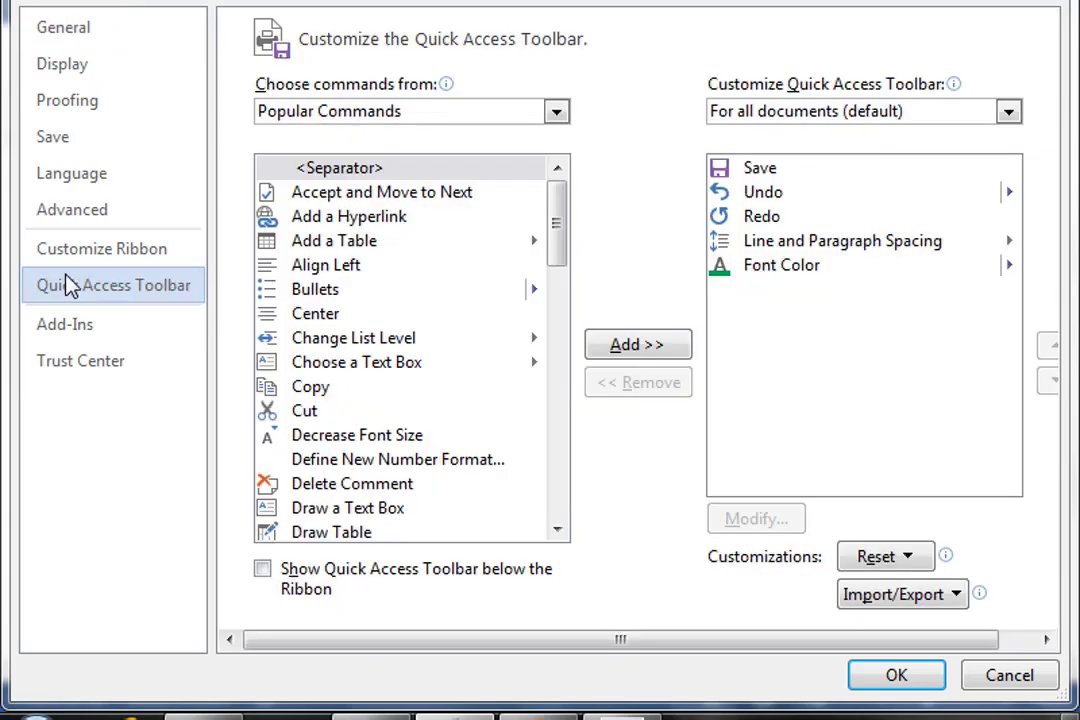
click(781, 268)
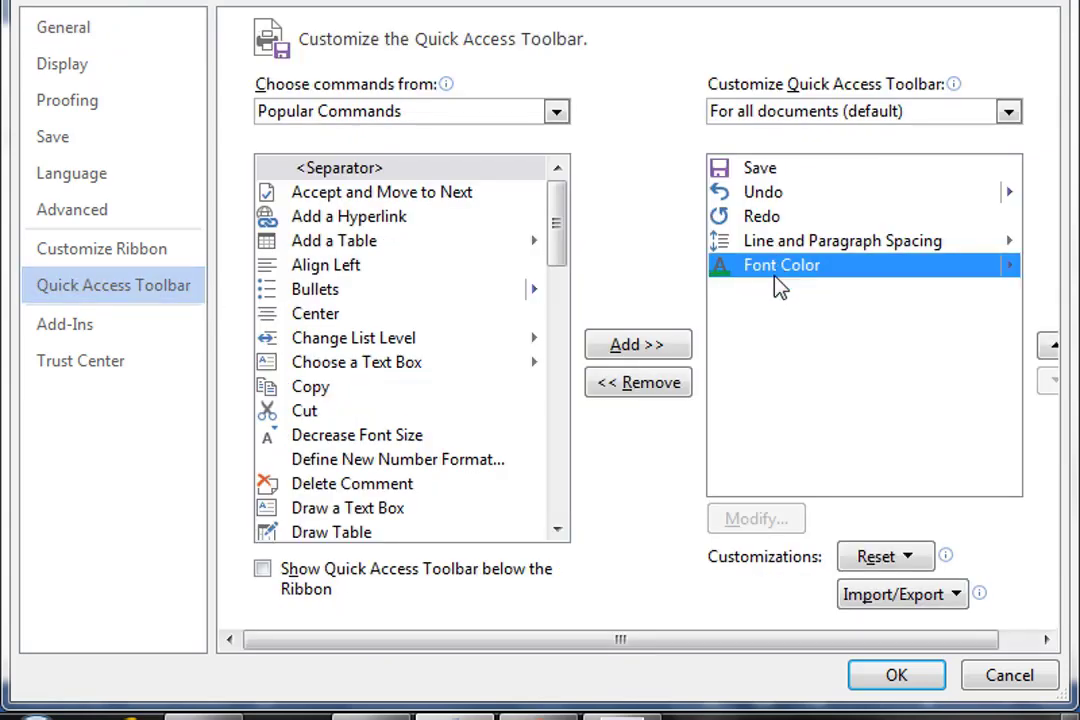
click(639, 388)
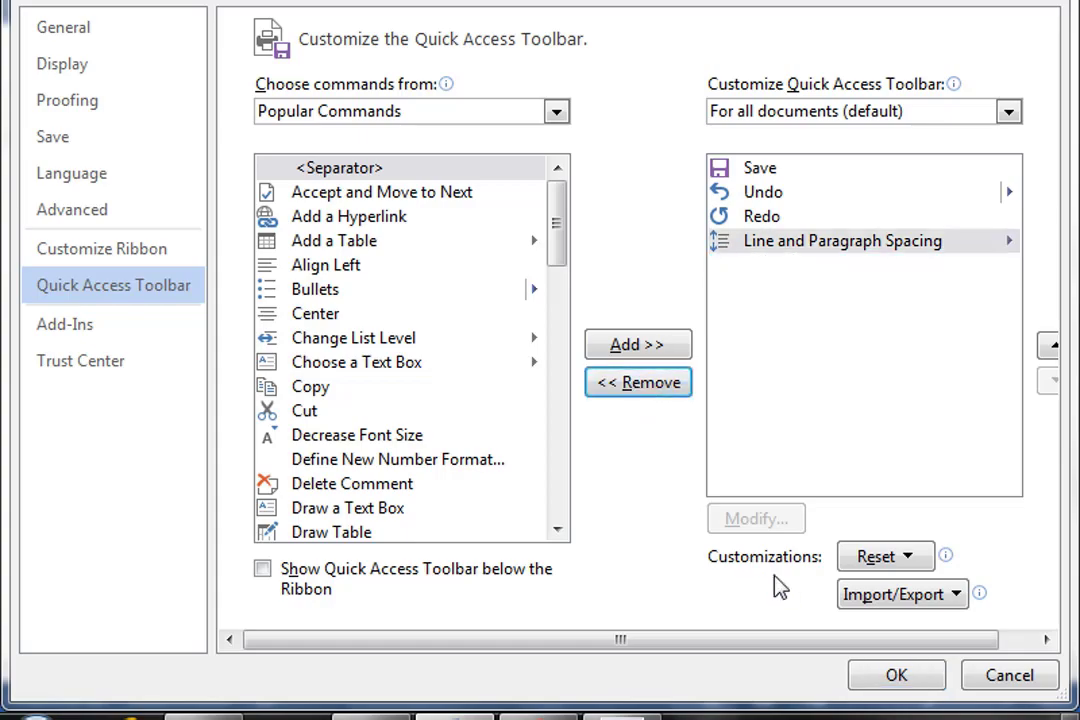
click(888, 678)
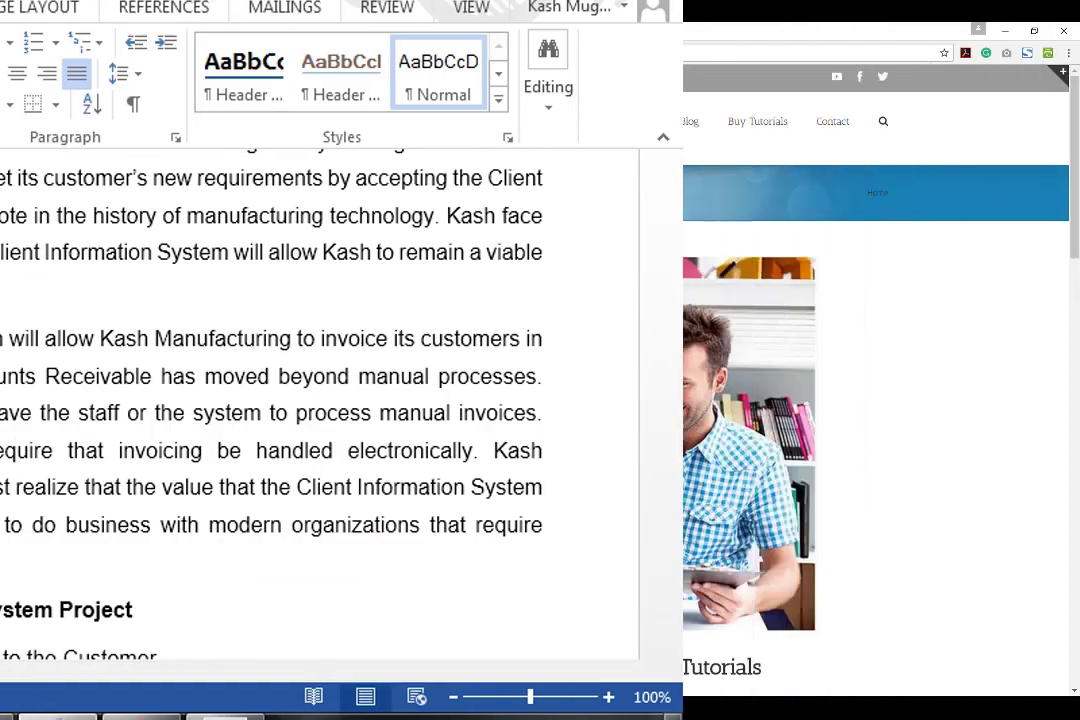